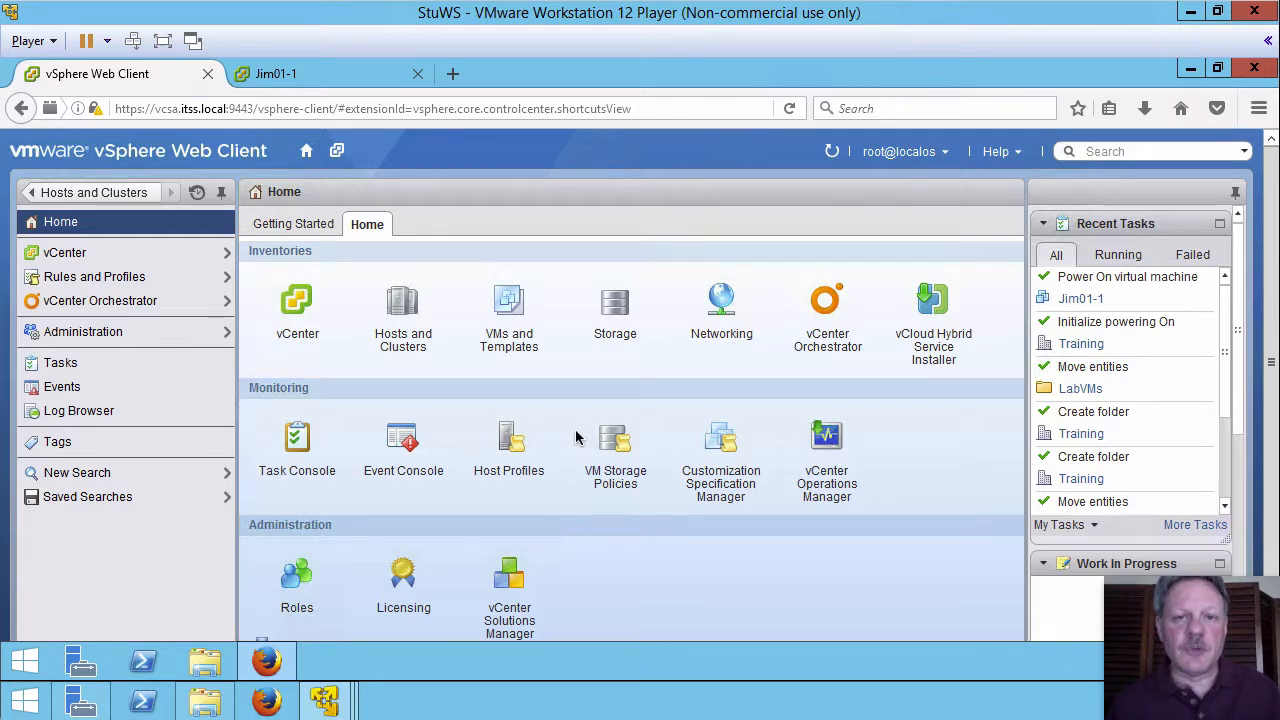
Open the networking settings of host esxi1.itss.local and examine the port groups and physical adapters of vSwitch0.
click(403, 305)
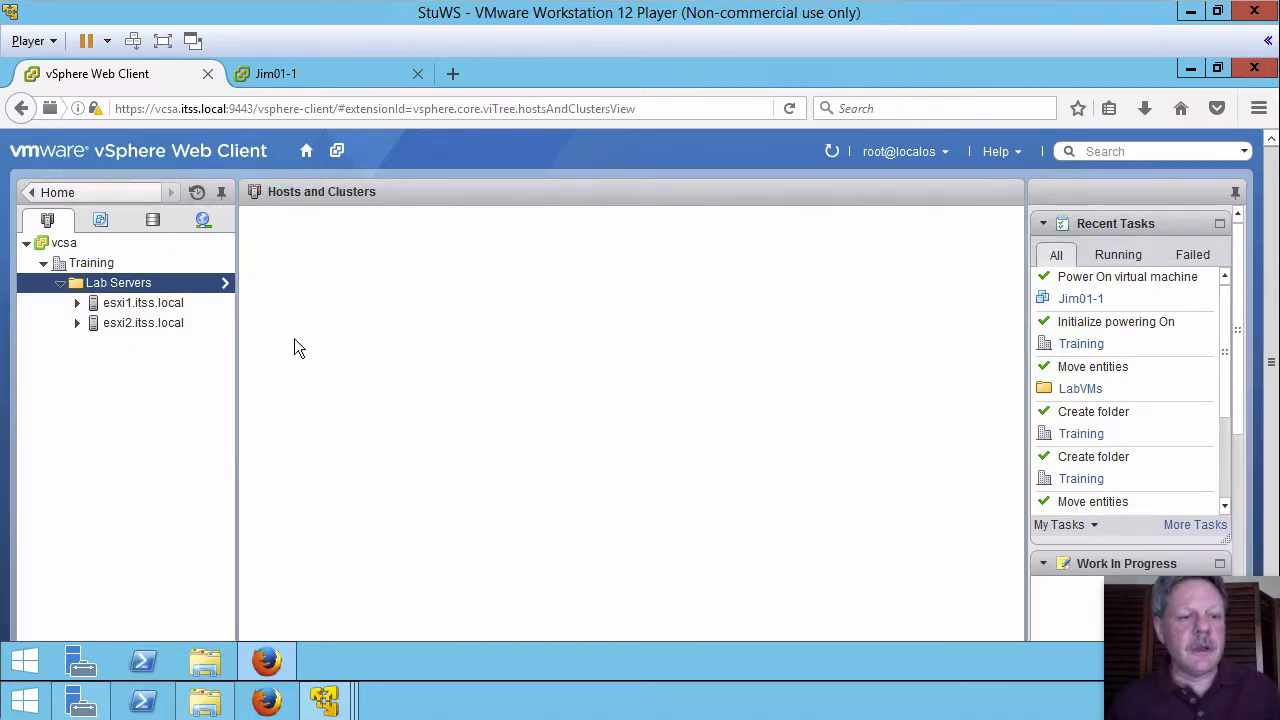
click(150, 302)
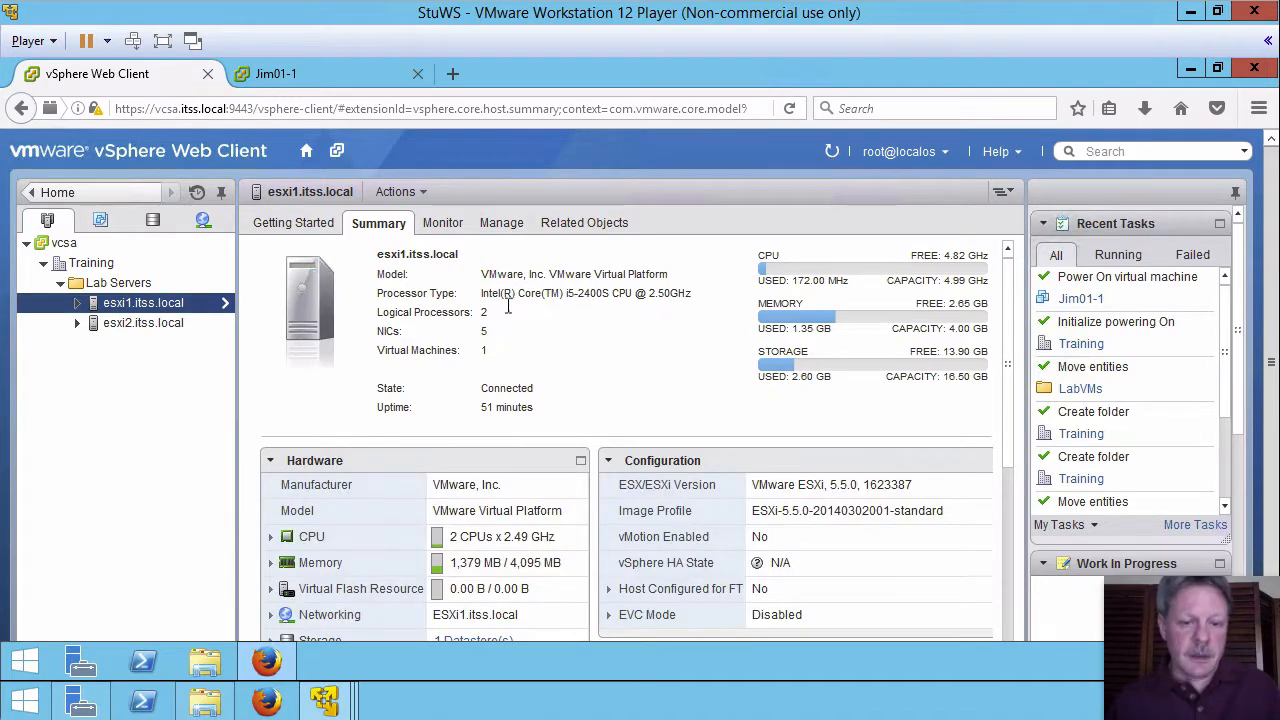
click(505, 224)
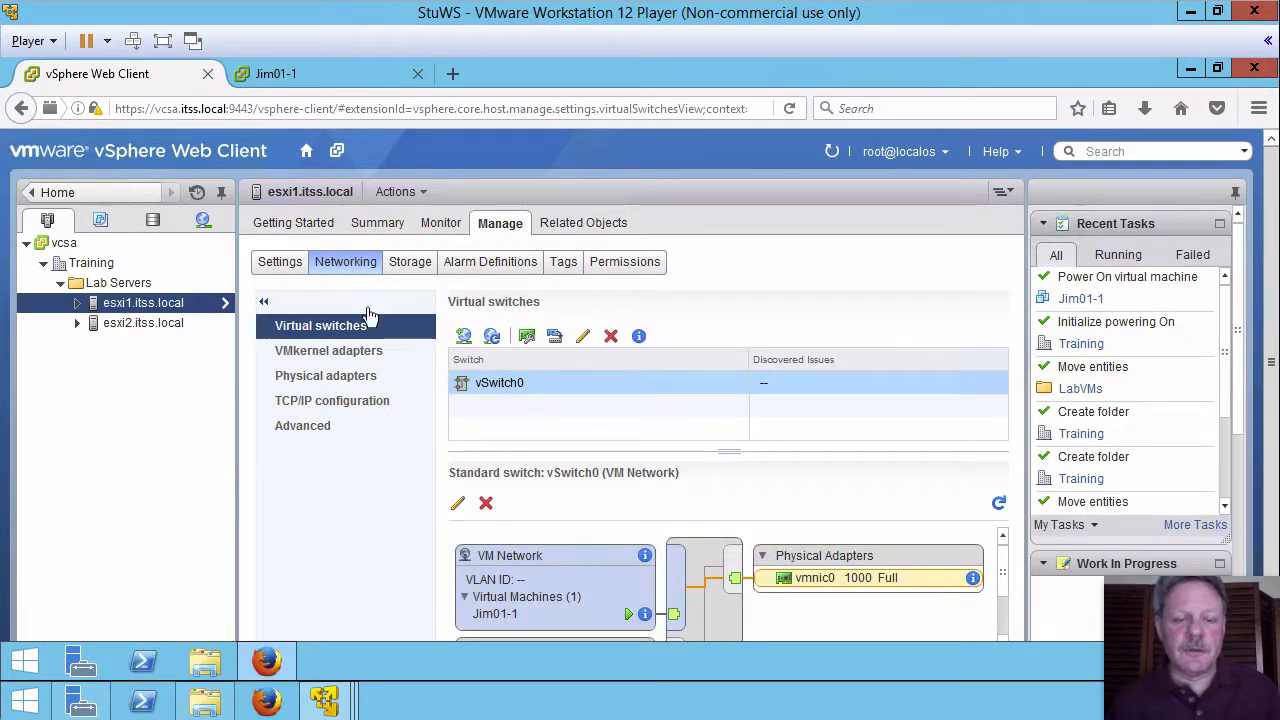
click(531, 385)
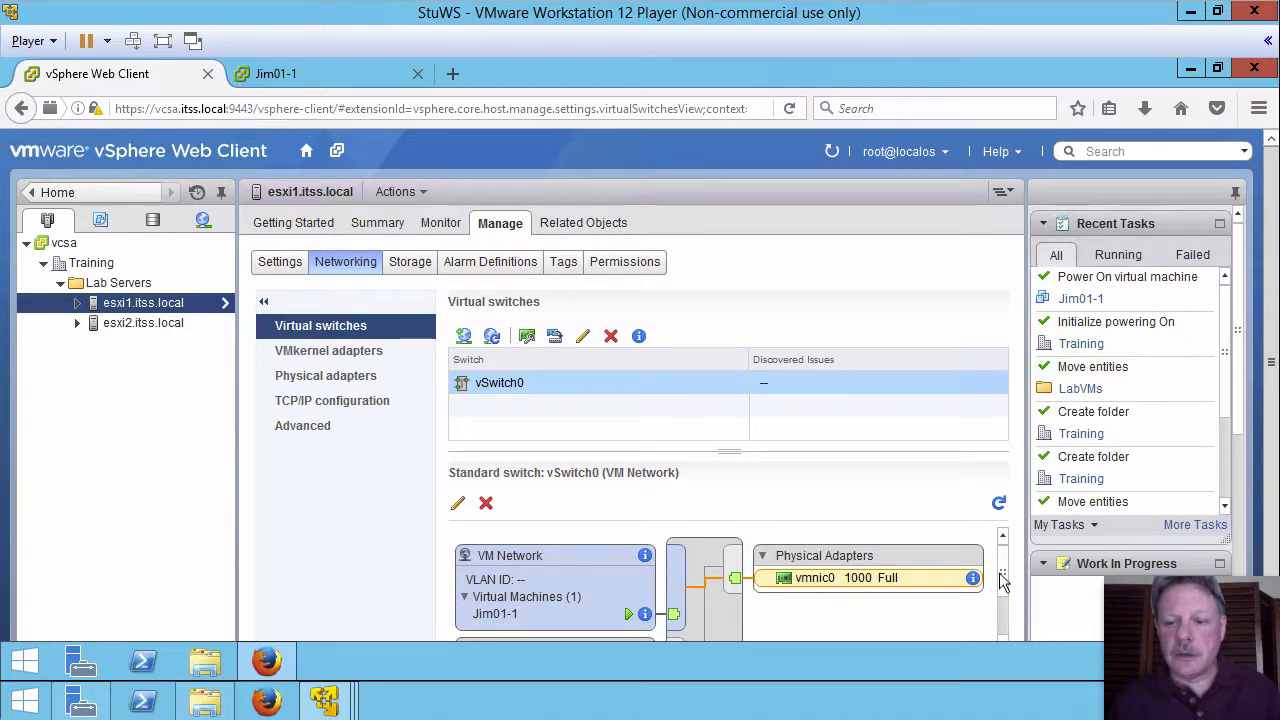
mouse_move(1003, 580)
mouse_down()
mouse_move(1000, 606)
mouse_move(1003, 587)
mouse_up()
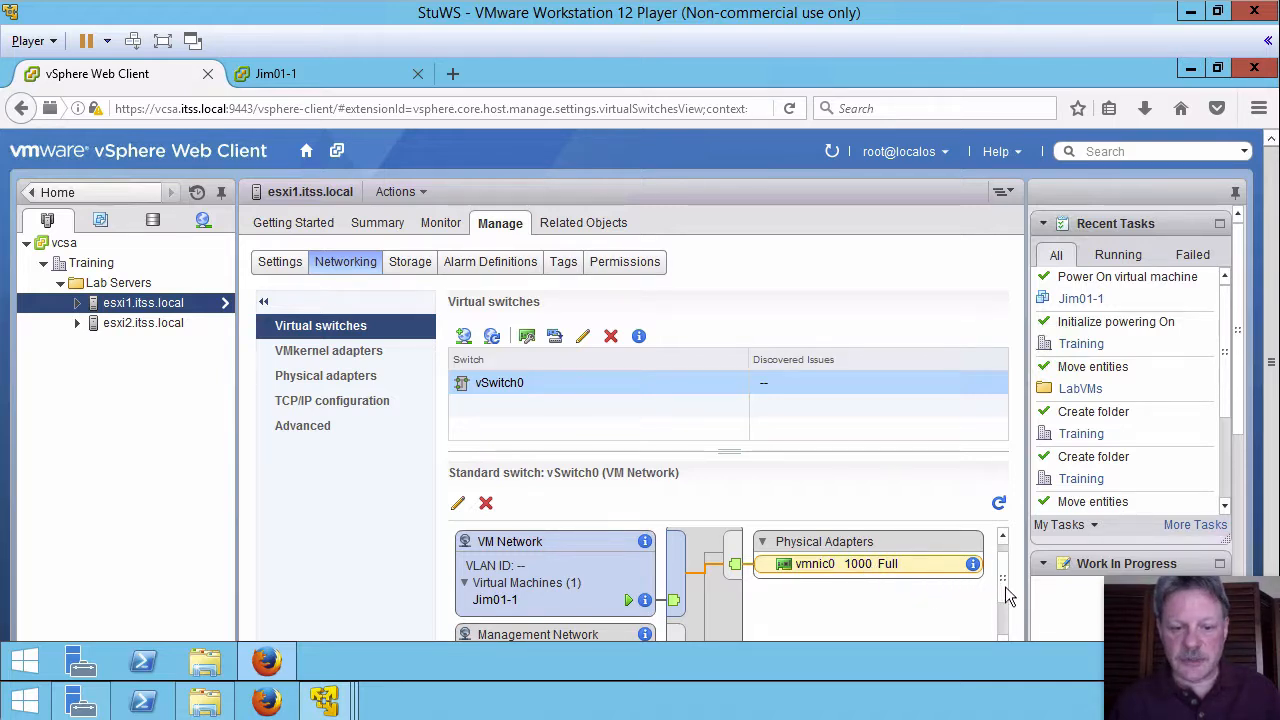
drag(1004, 590, 1007, 618)
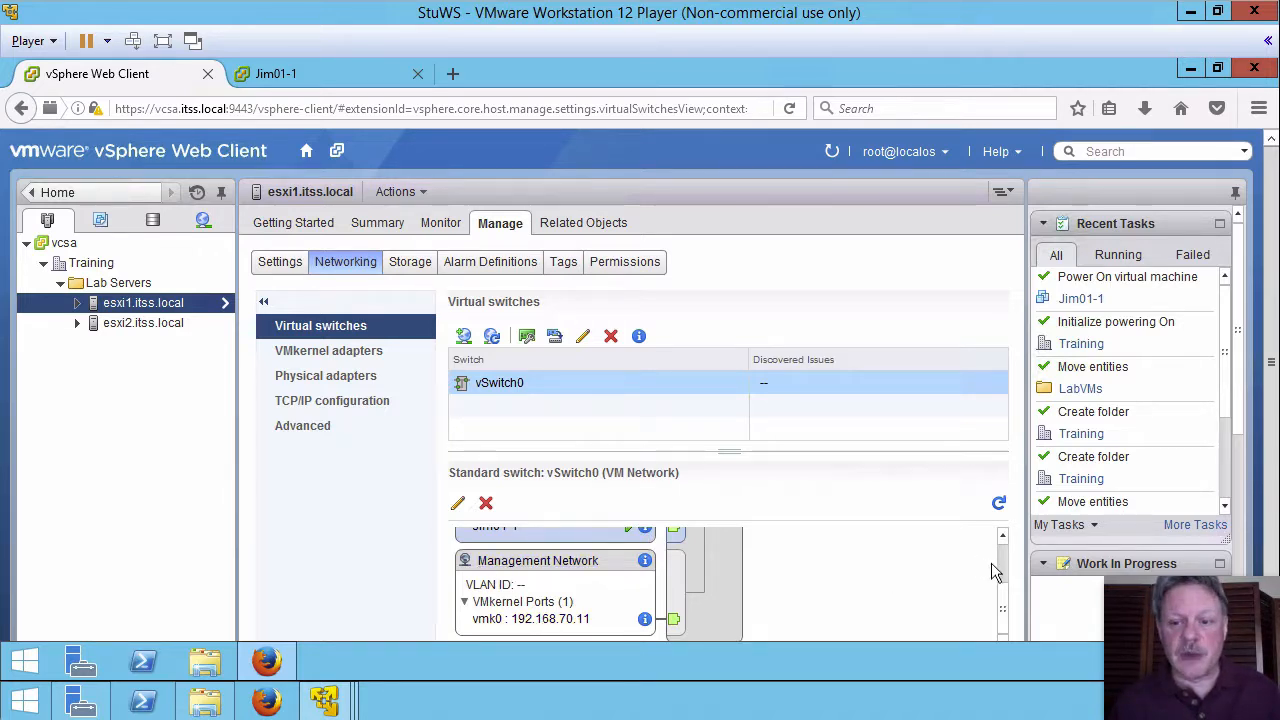
scroll(1005, 573, up, 2)
scroll(1005, 573, up, 2)
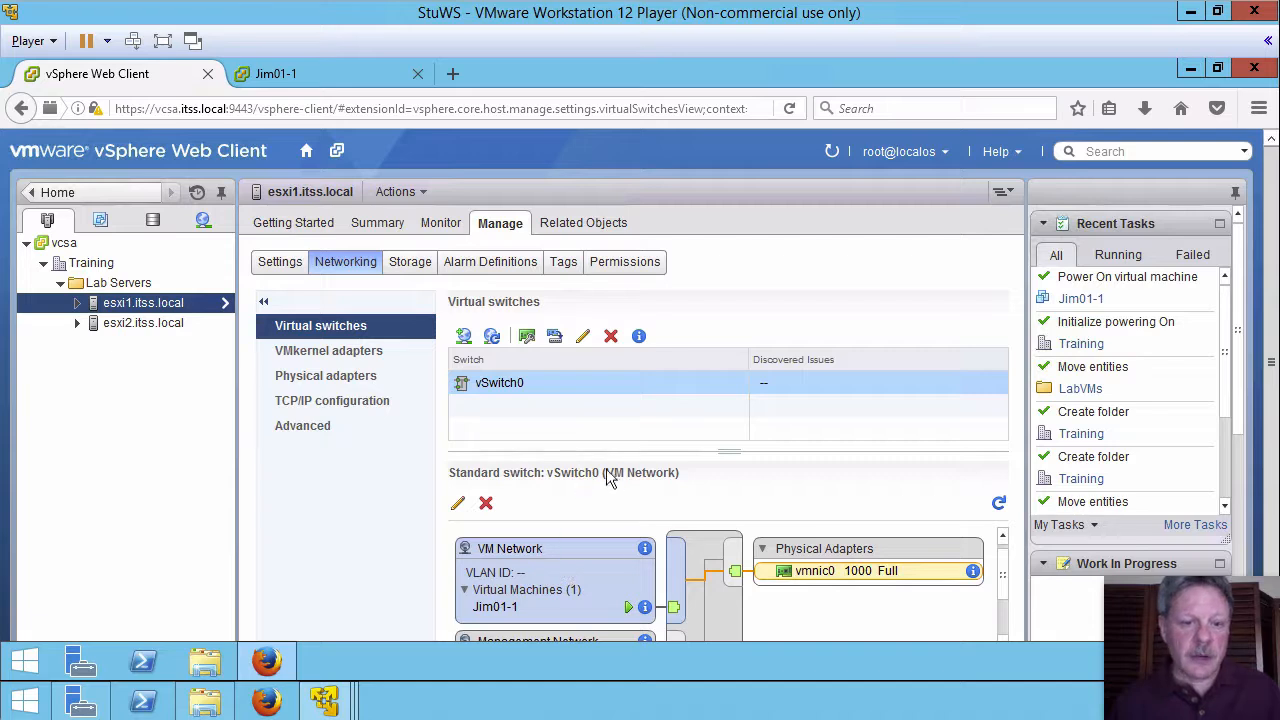
Start adding networking to the host as a Virtual Machine Port Group for a Standard Switch, targeting a new standard switch.
click(464, 338)
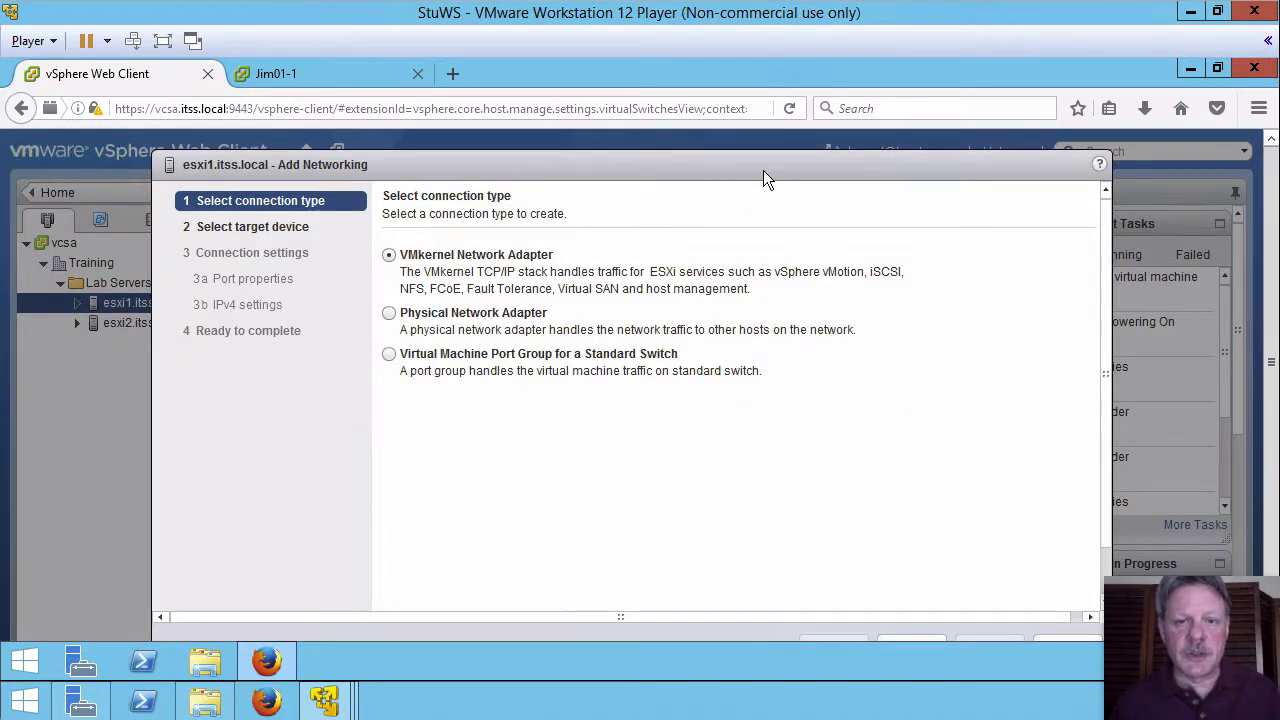
drag(763, 170, 767, 151)
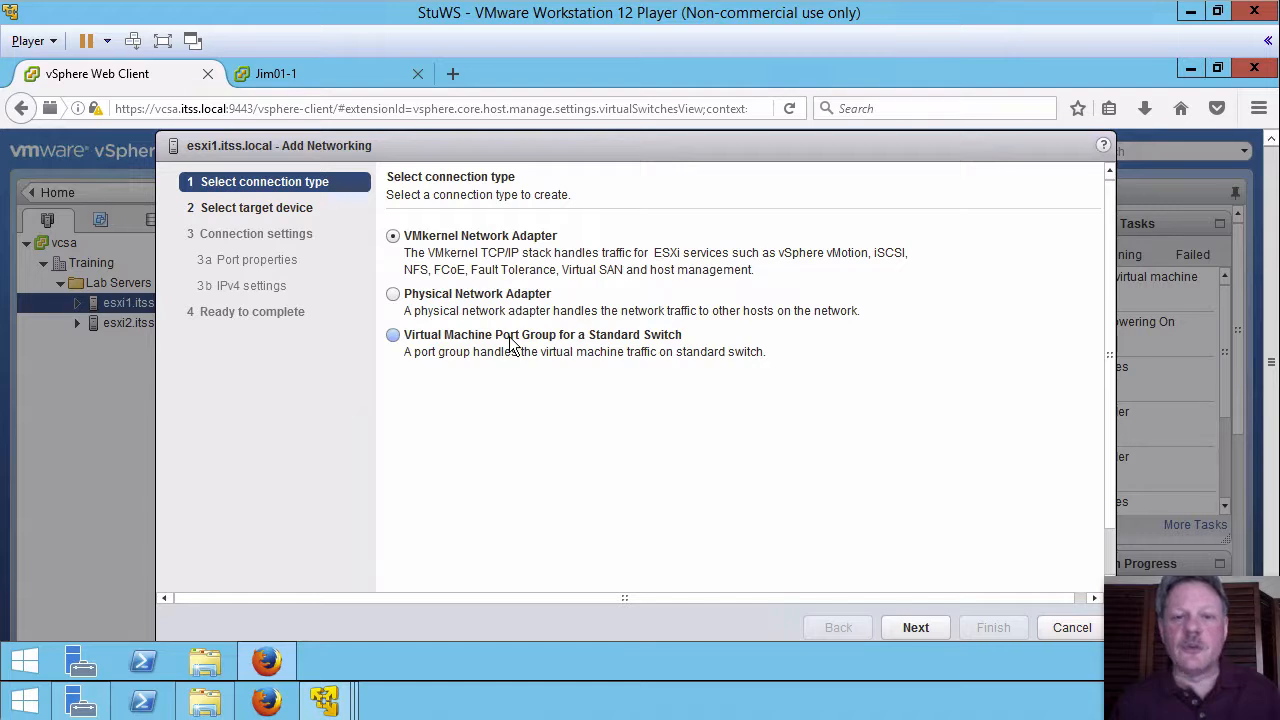
click(395, 340)
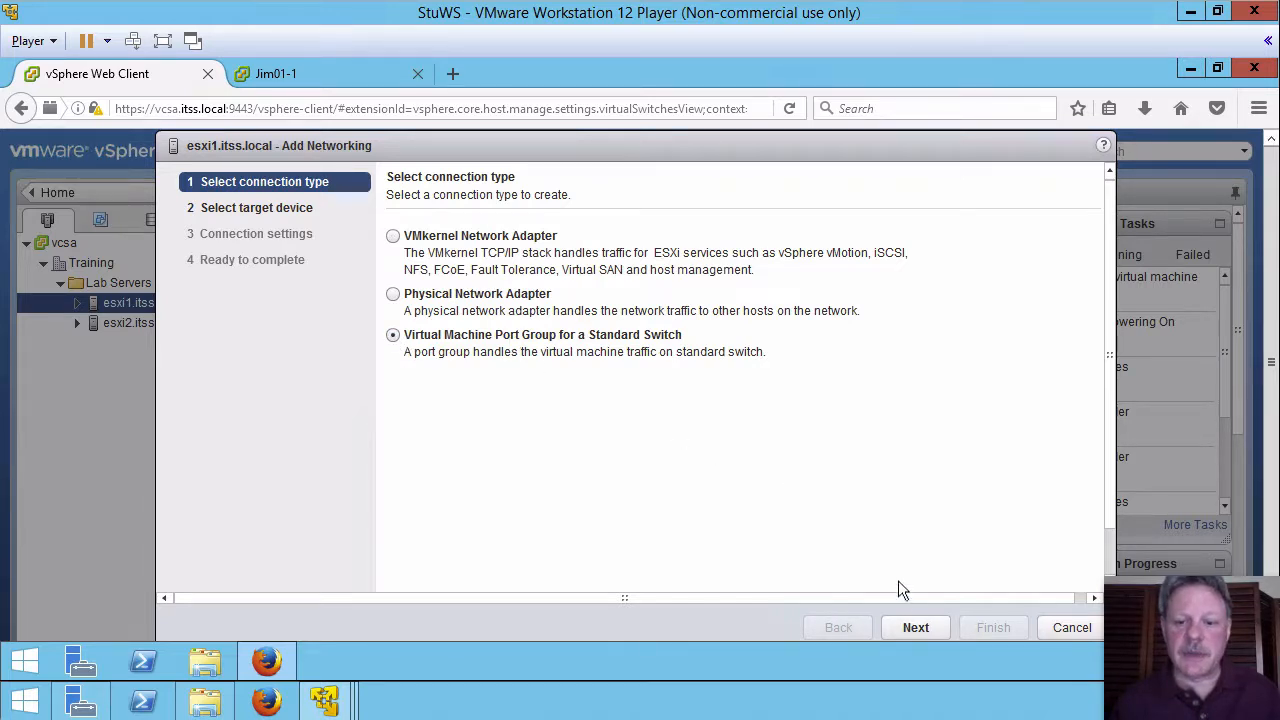
click(915, 624)
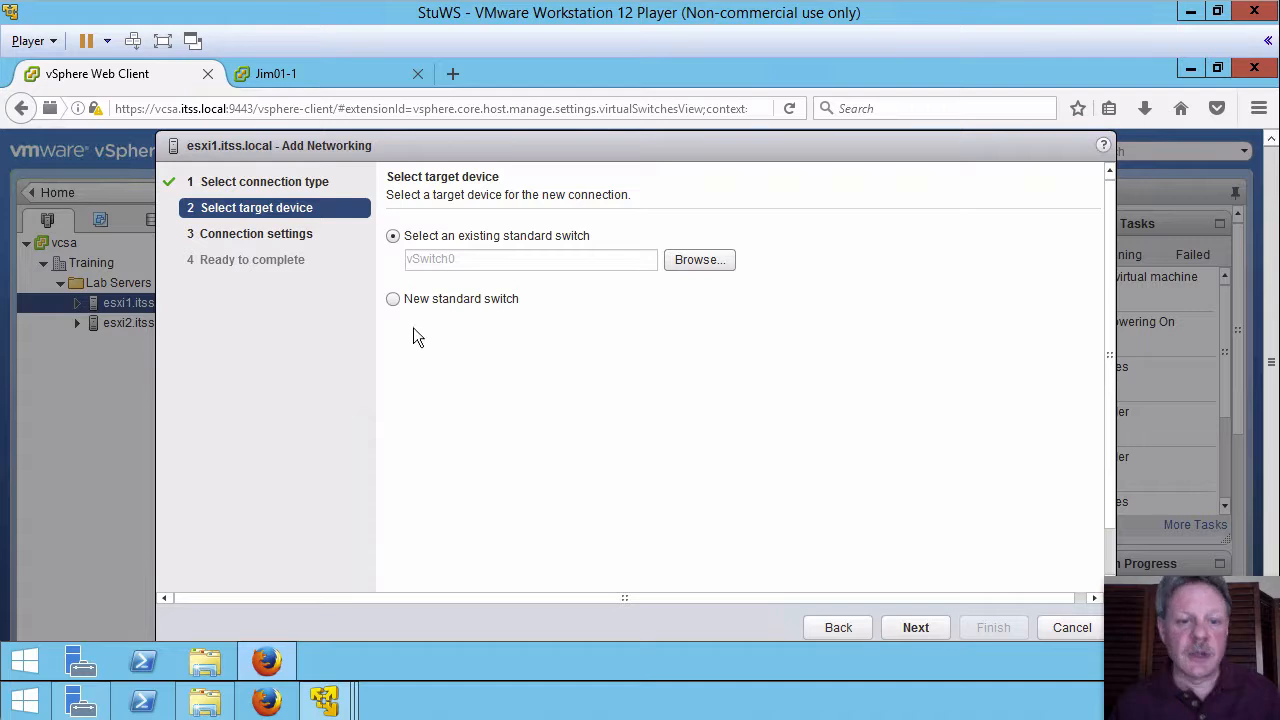
click(393, 300)
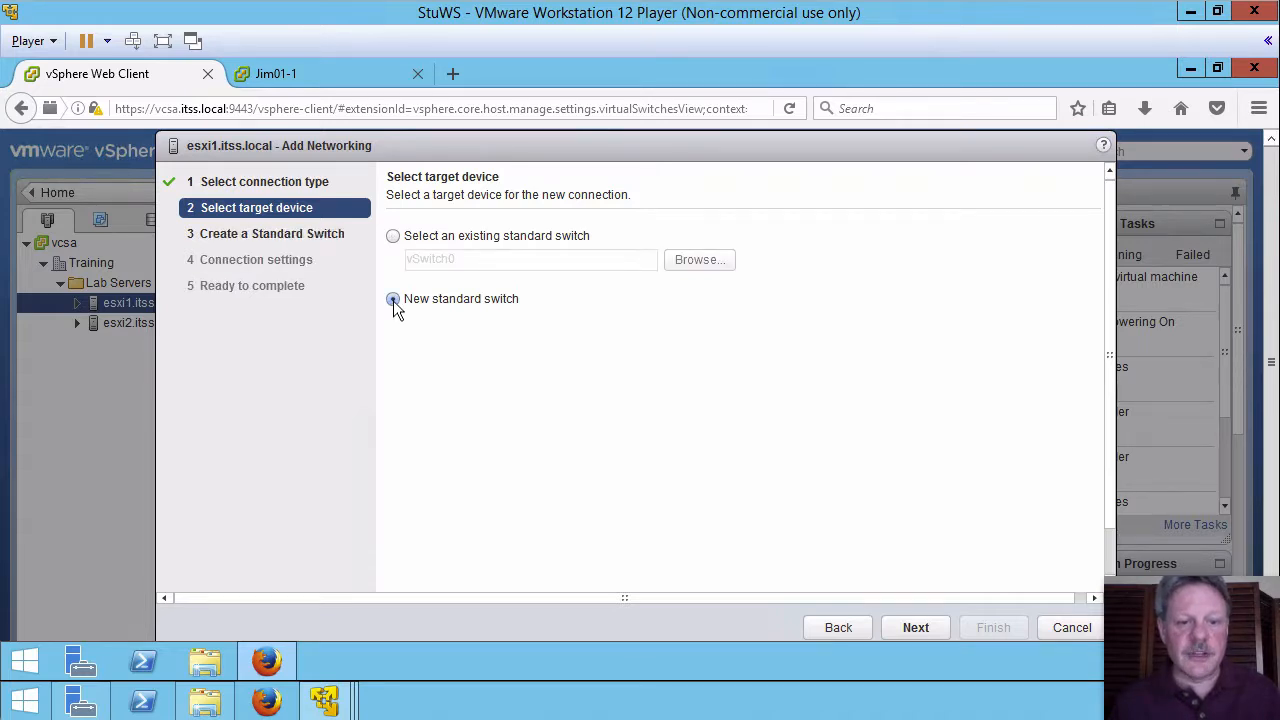
click(916, 620)
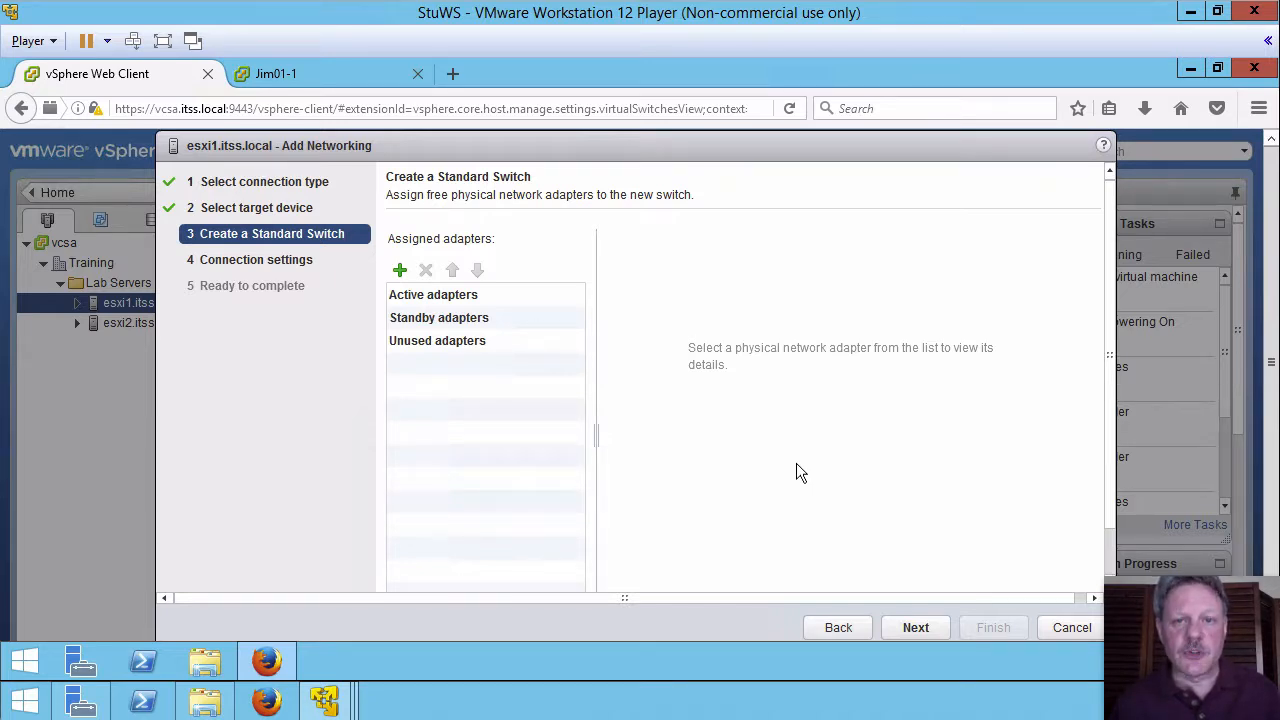
Assign physical adapter vmnic1 to the new standard switch as an active adapter and continue to the connection settings.
click(400, 272)
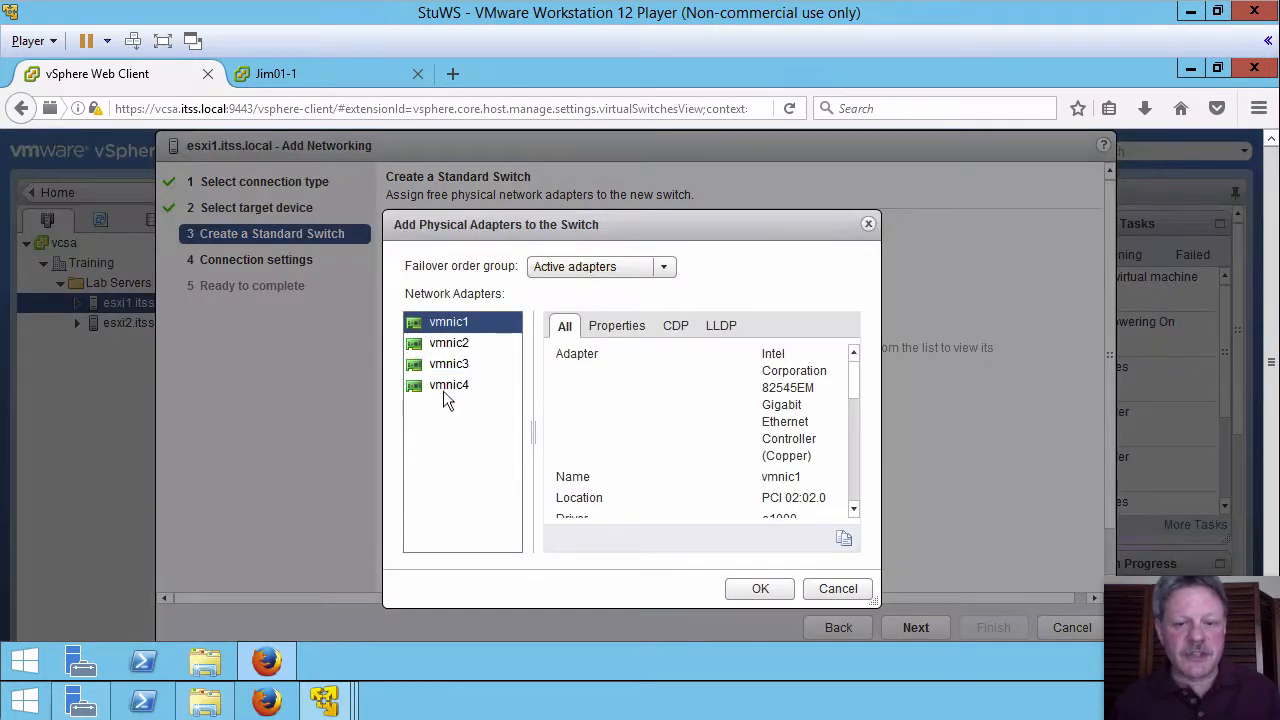
shift+click(445, 342)
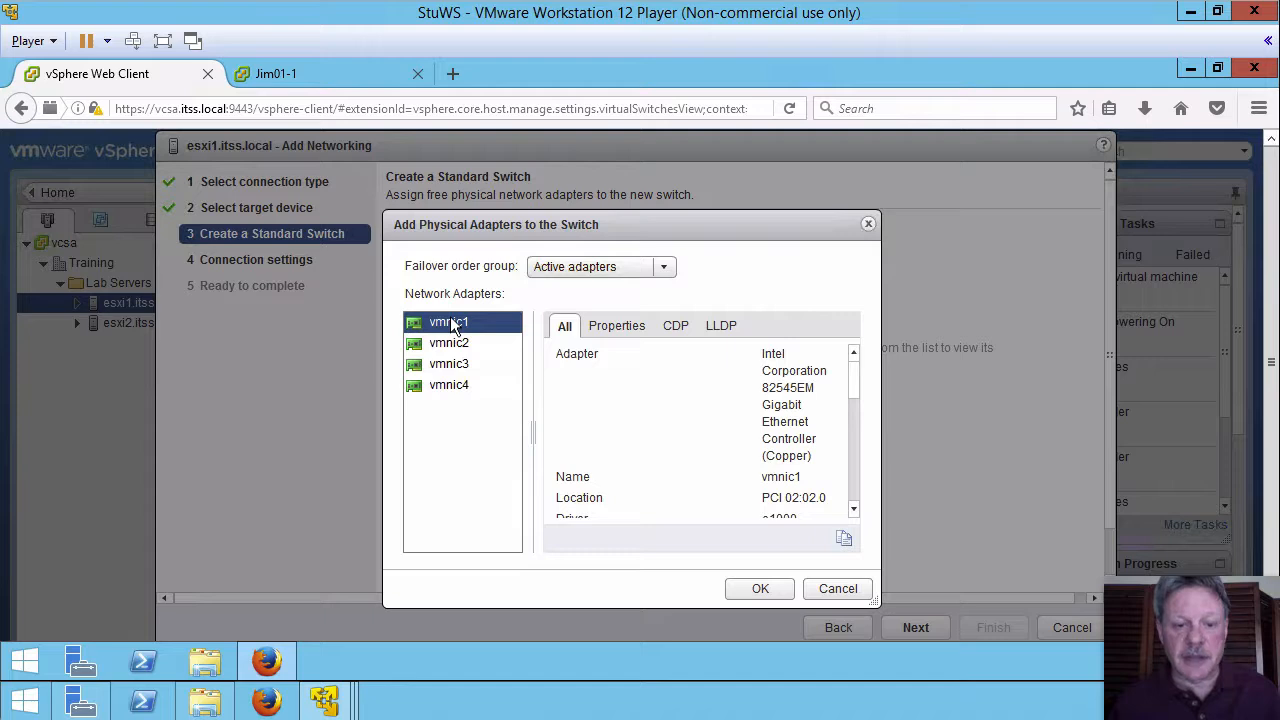
click(757, 586)
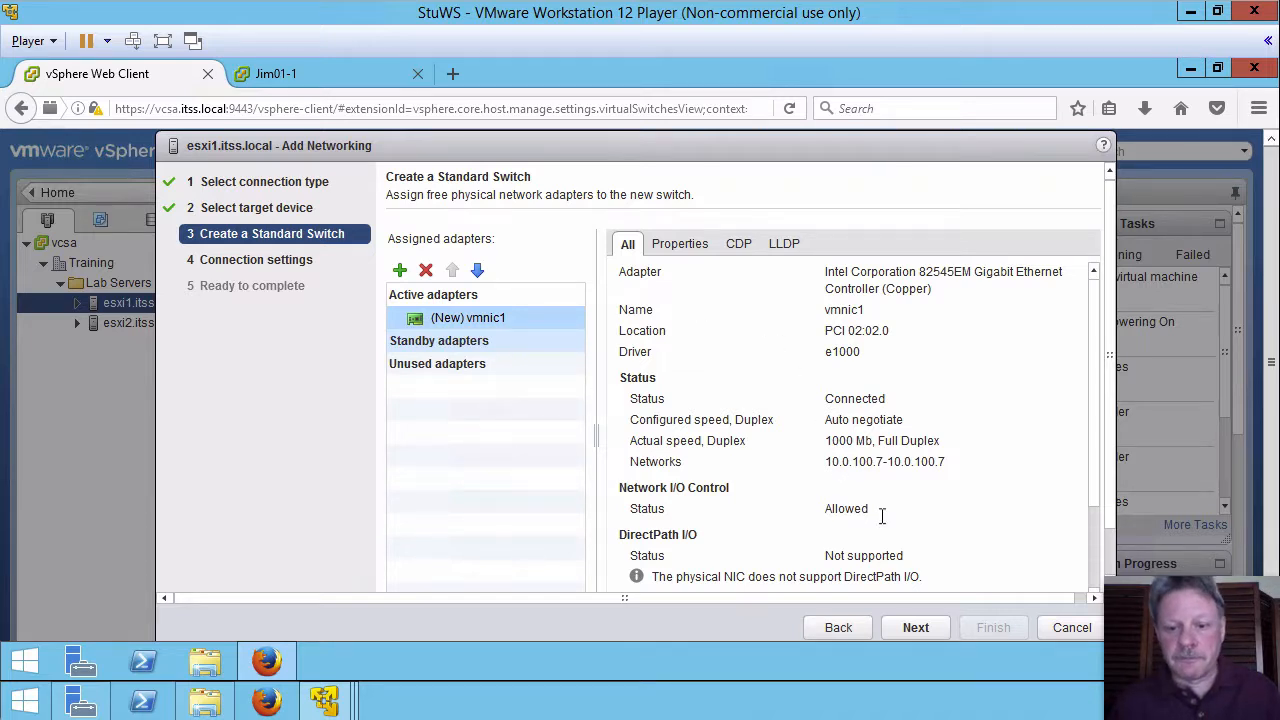
click(915, 627)
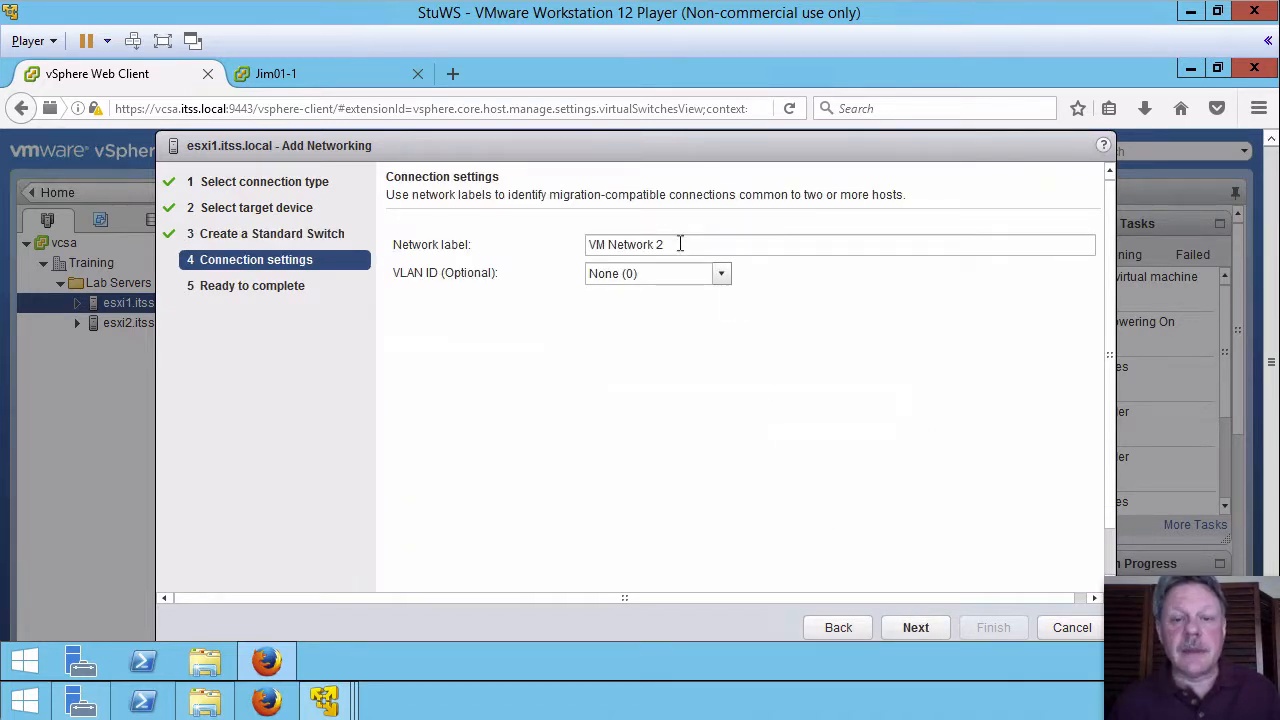
Label the new port group's network Production, leave the VLAN ID at None (0), and finish creating the switch.
drag(680, 244, 543, 245)
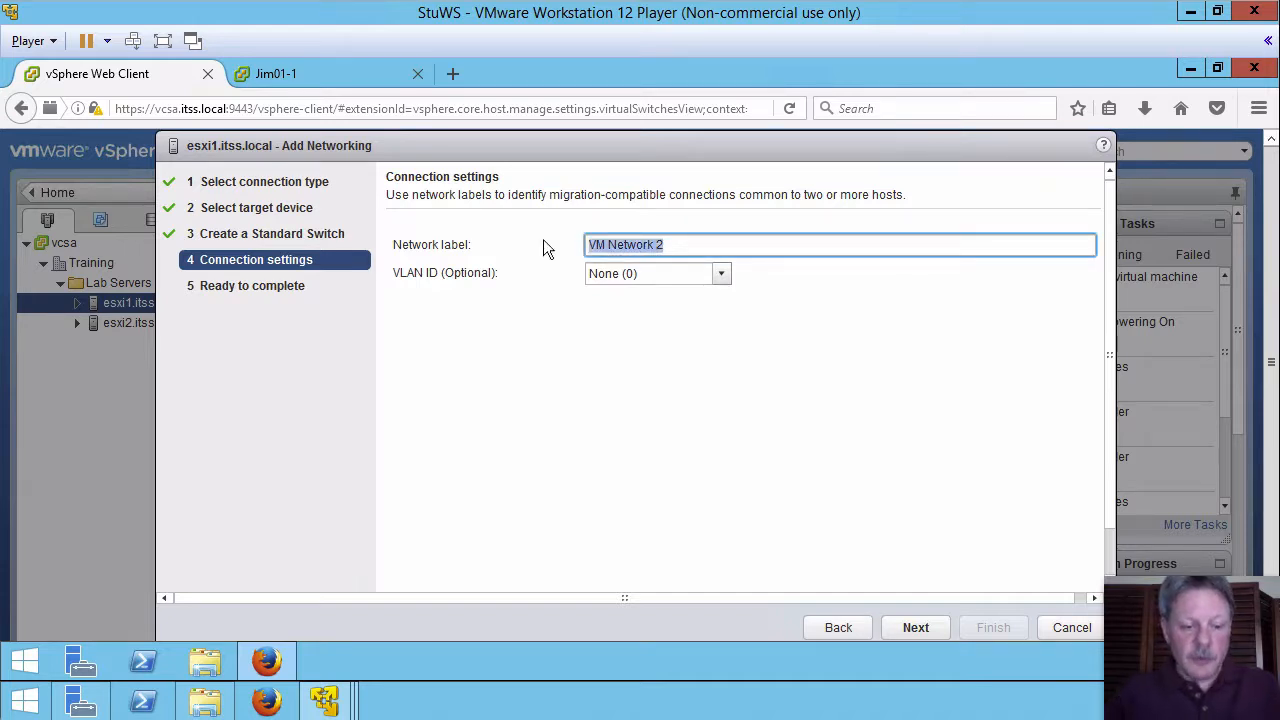
text(Produc)
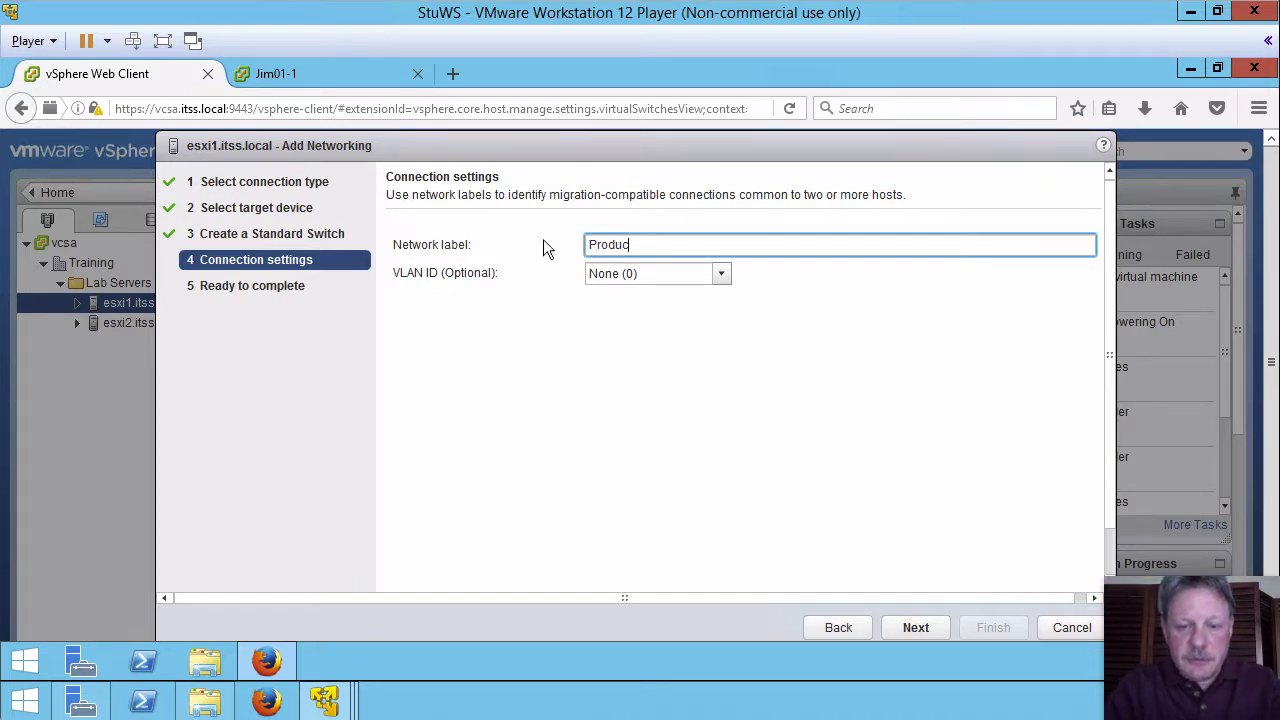
text(tion)
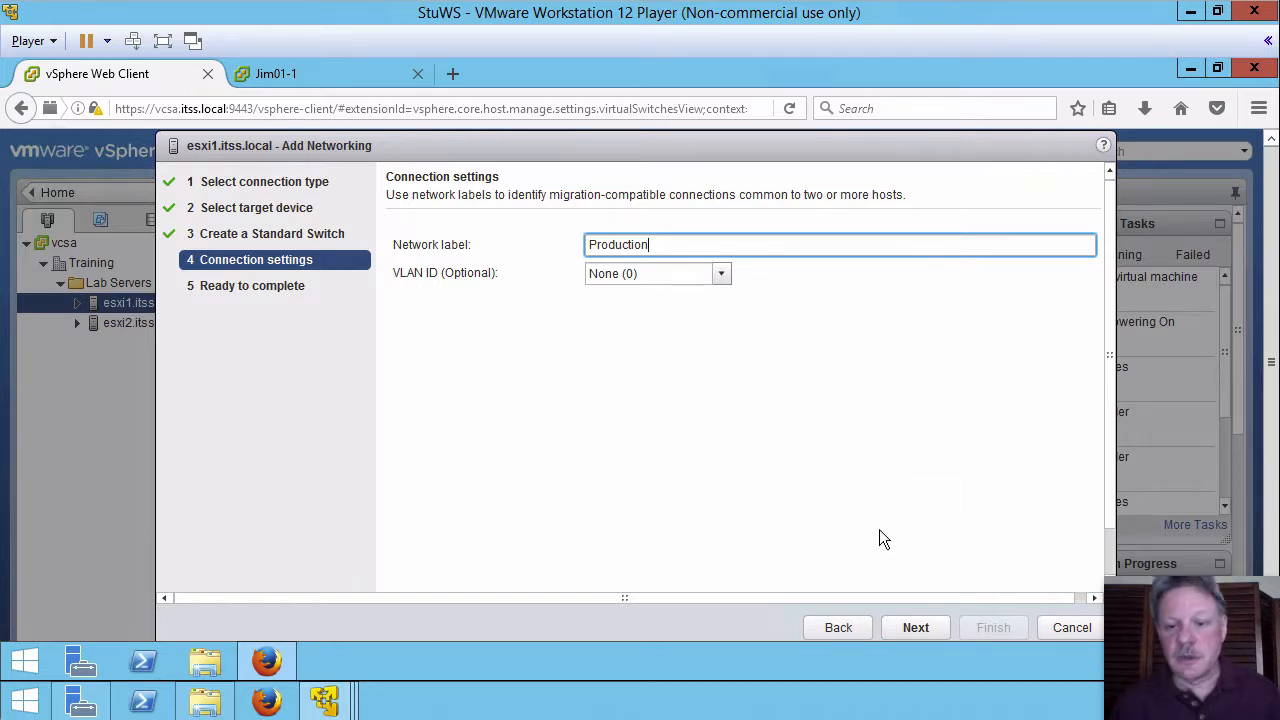
click(910, 620)
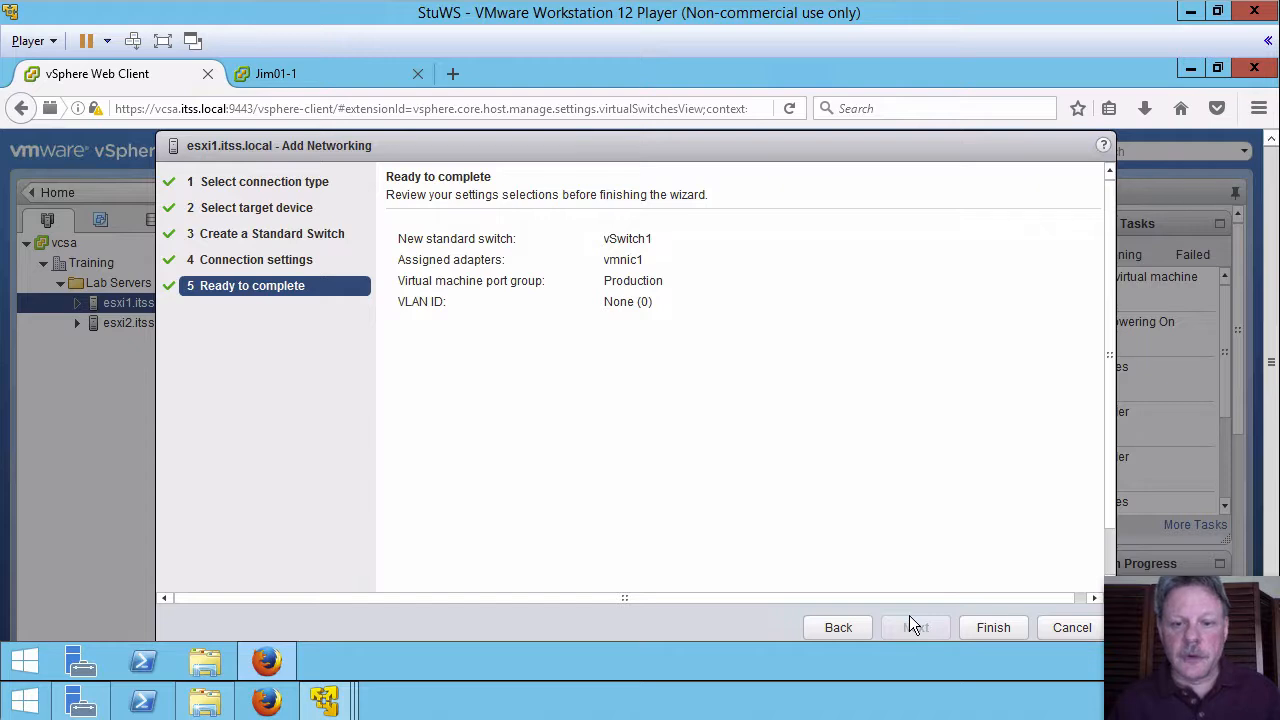
click(985, 628)
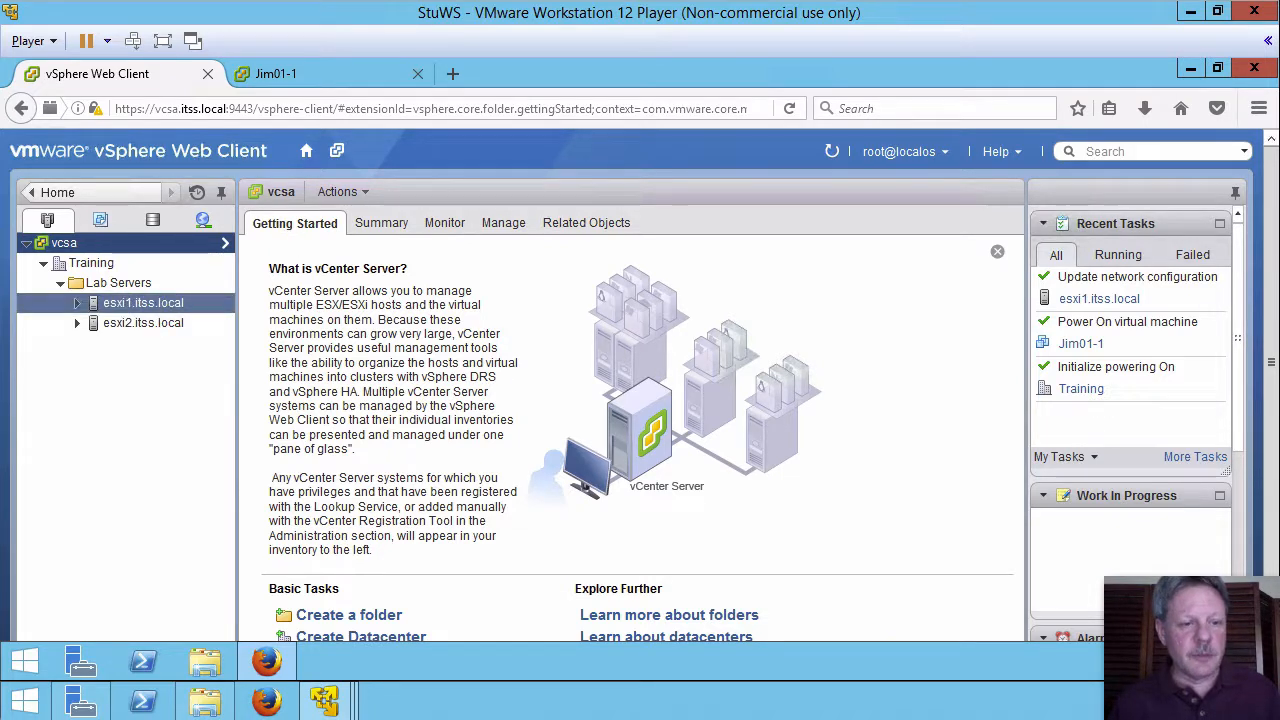
Return to esxi1.itss.local's virtual switches and examine the diagram of vSwitch1.
click(143, 303)
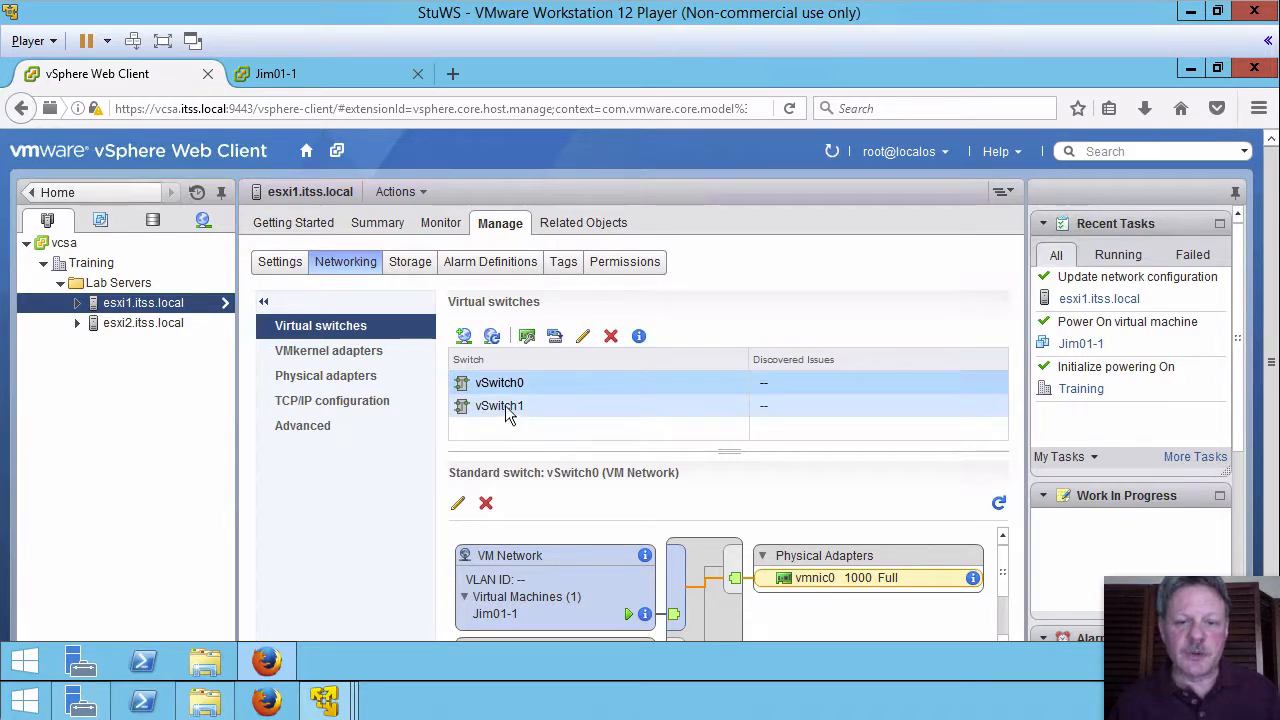
click(510, 415)
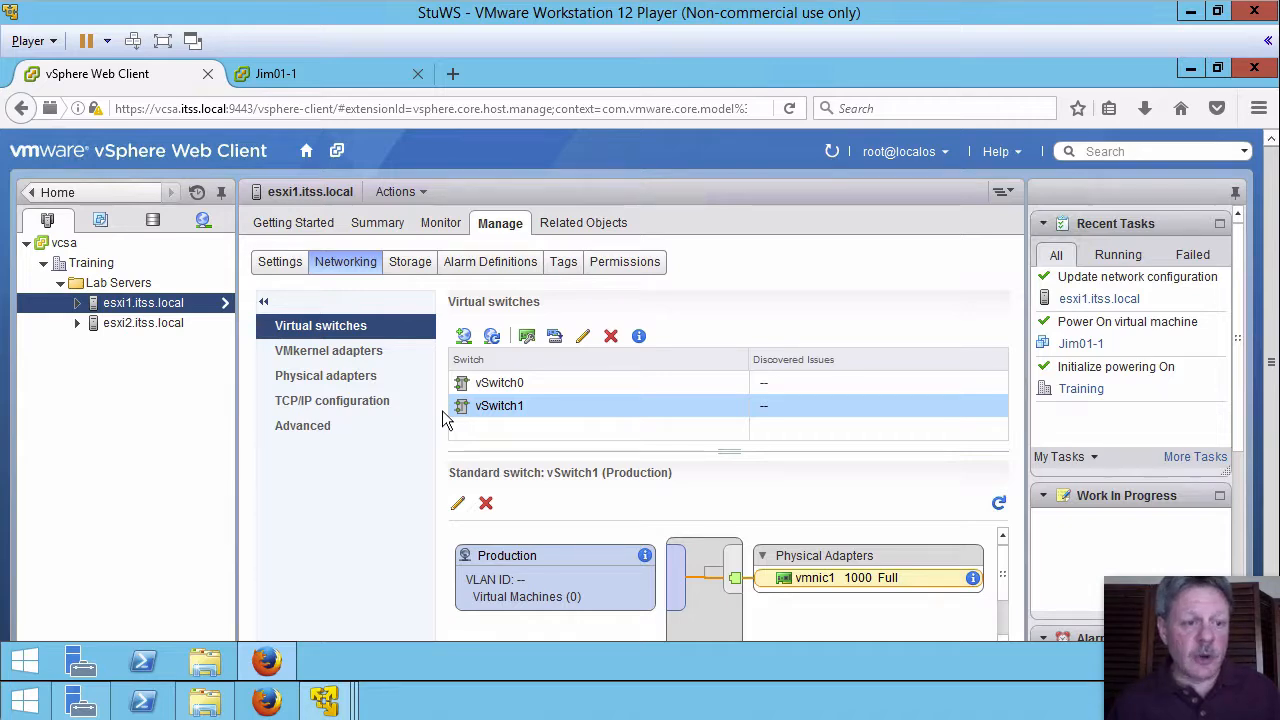
Connect Network adapter 1 of virtual machine Jim01-1 to the Production network and check the adapter in the VM's summary.
click(100, 222)
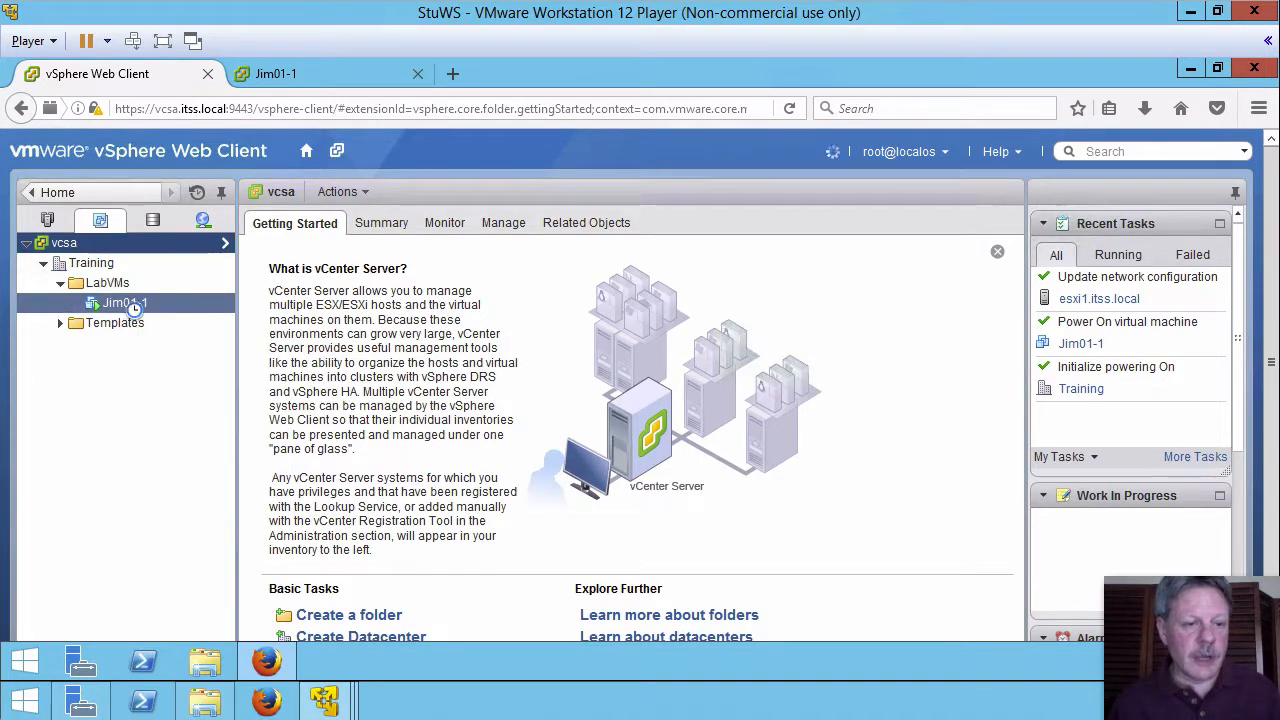
right_click(127, 309)
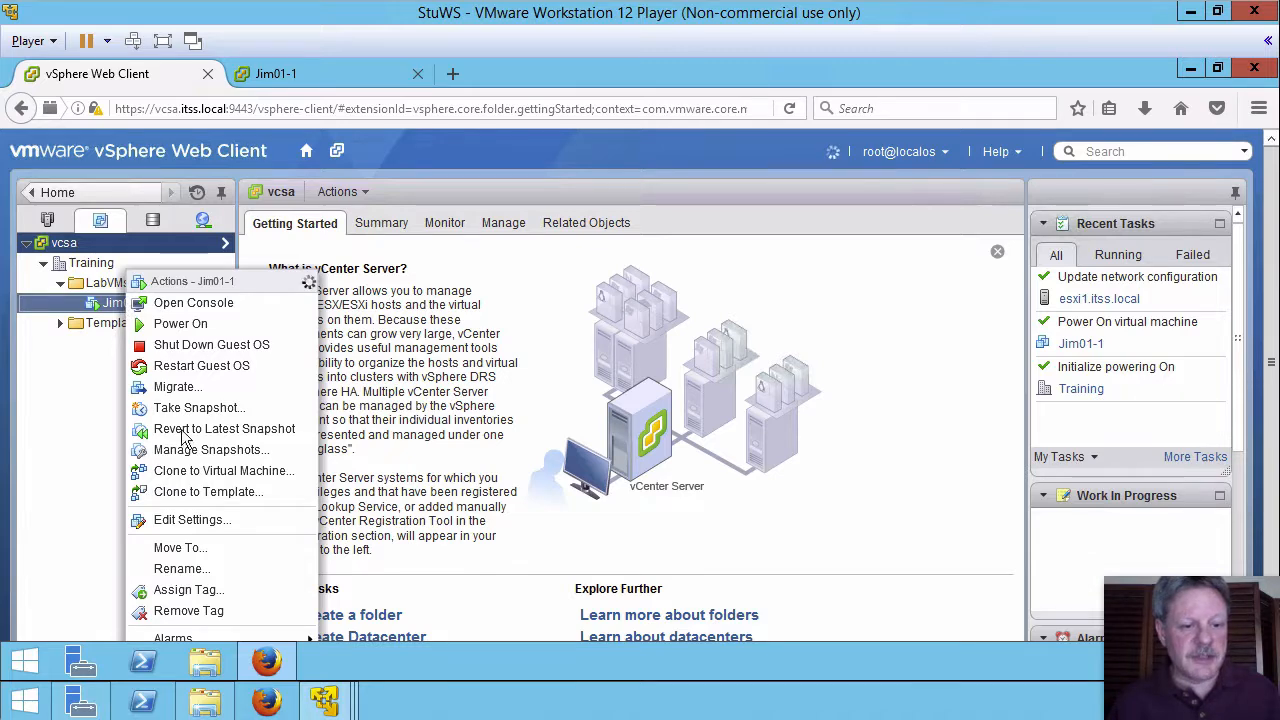
click(190, 520)
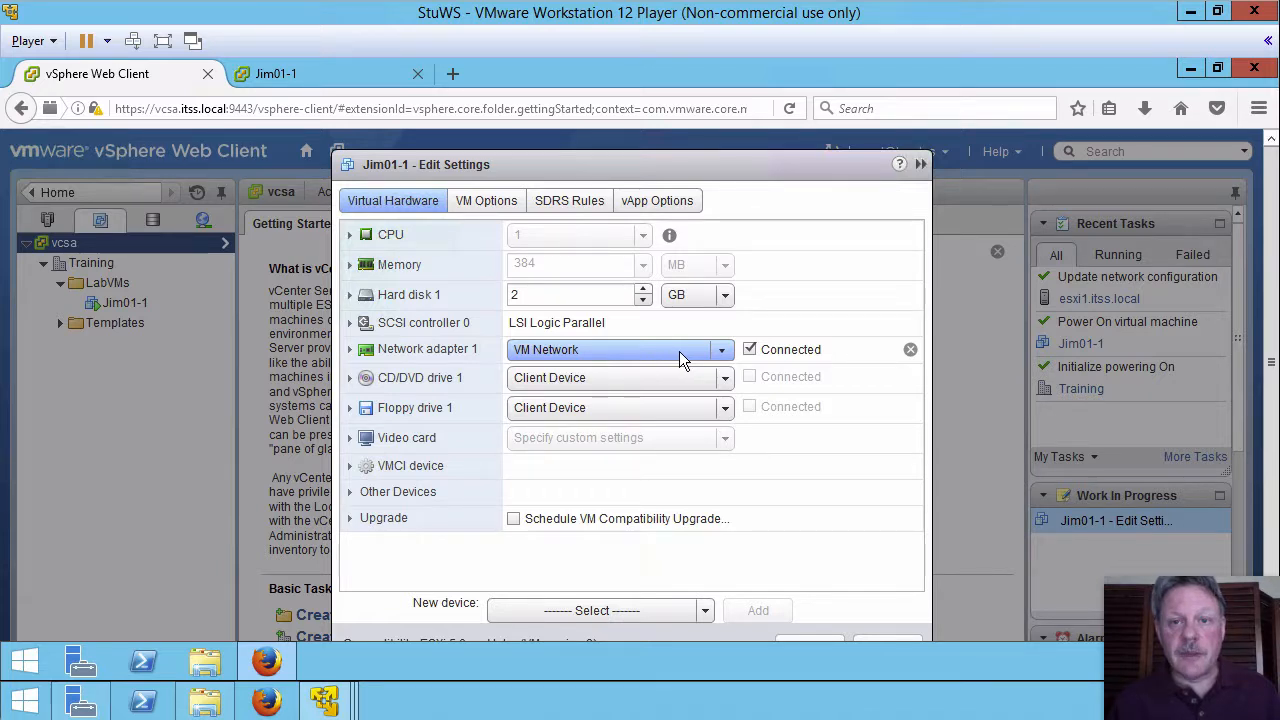
click(720, 349)
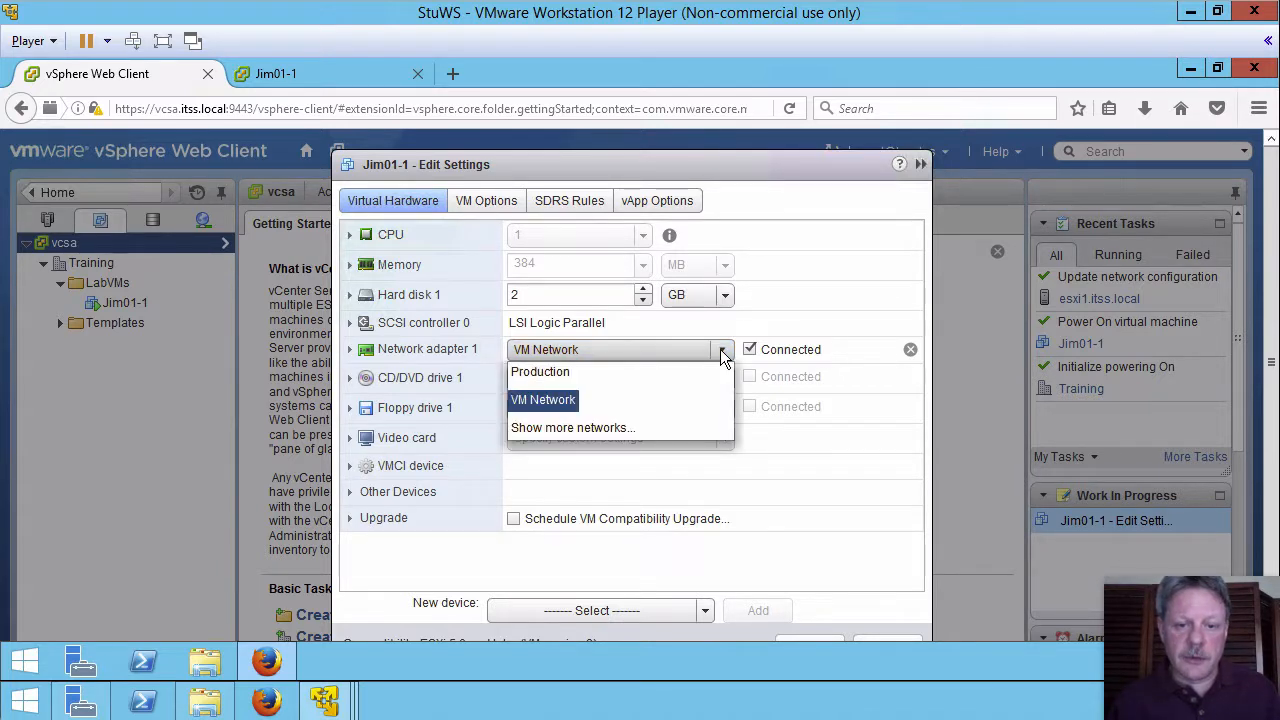
click(560, 372)
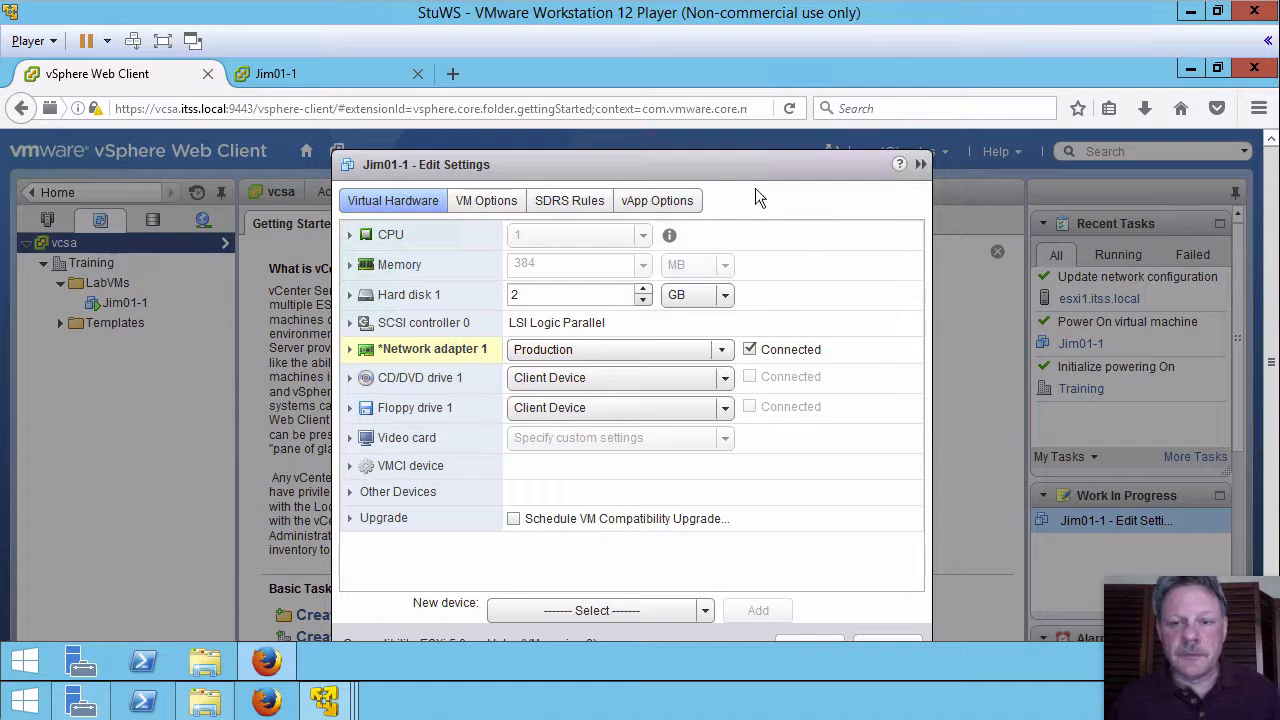
drag(762, 170, 762, 141)
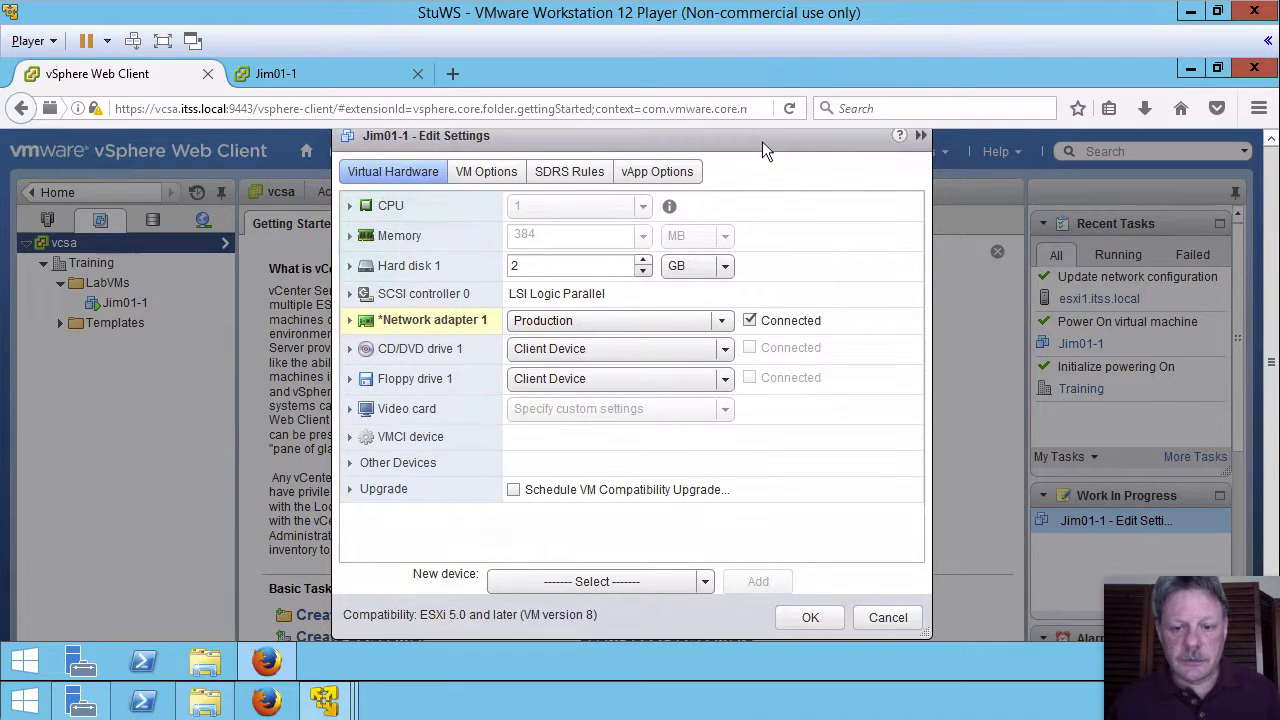
click(809, 619)
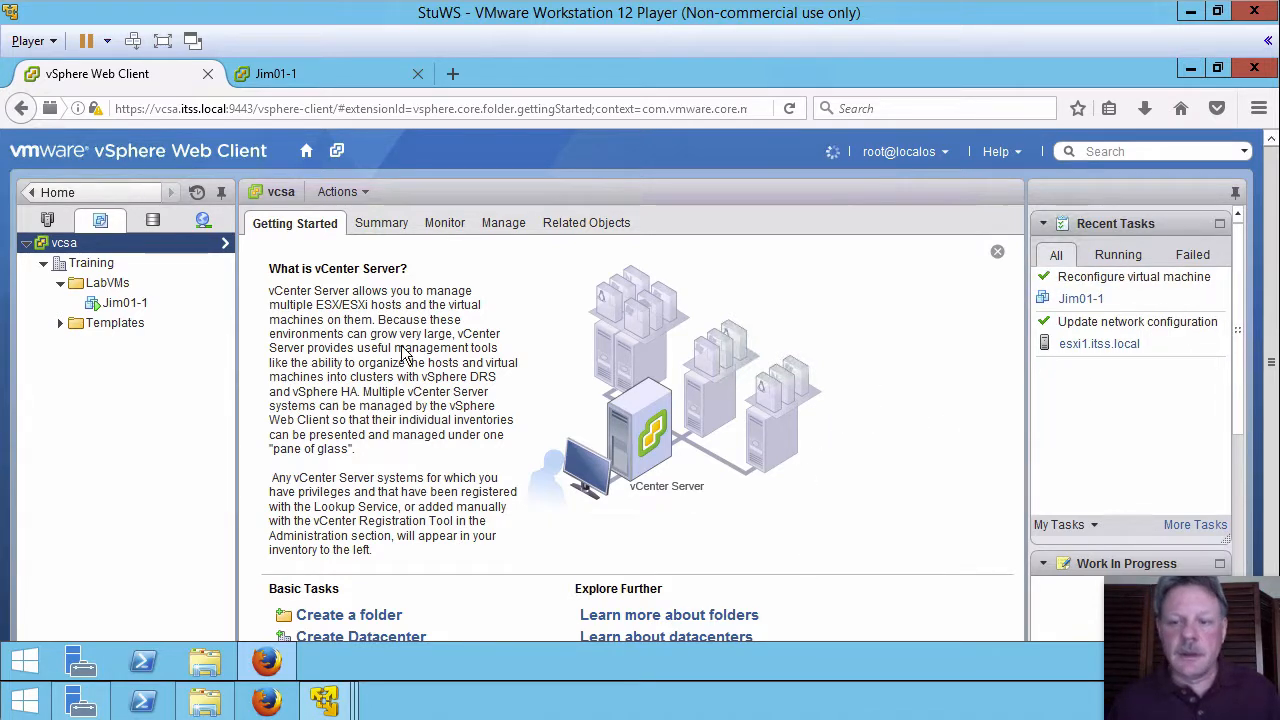
click(133, 306)
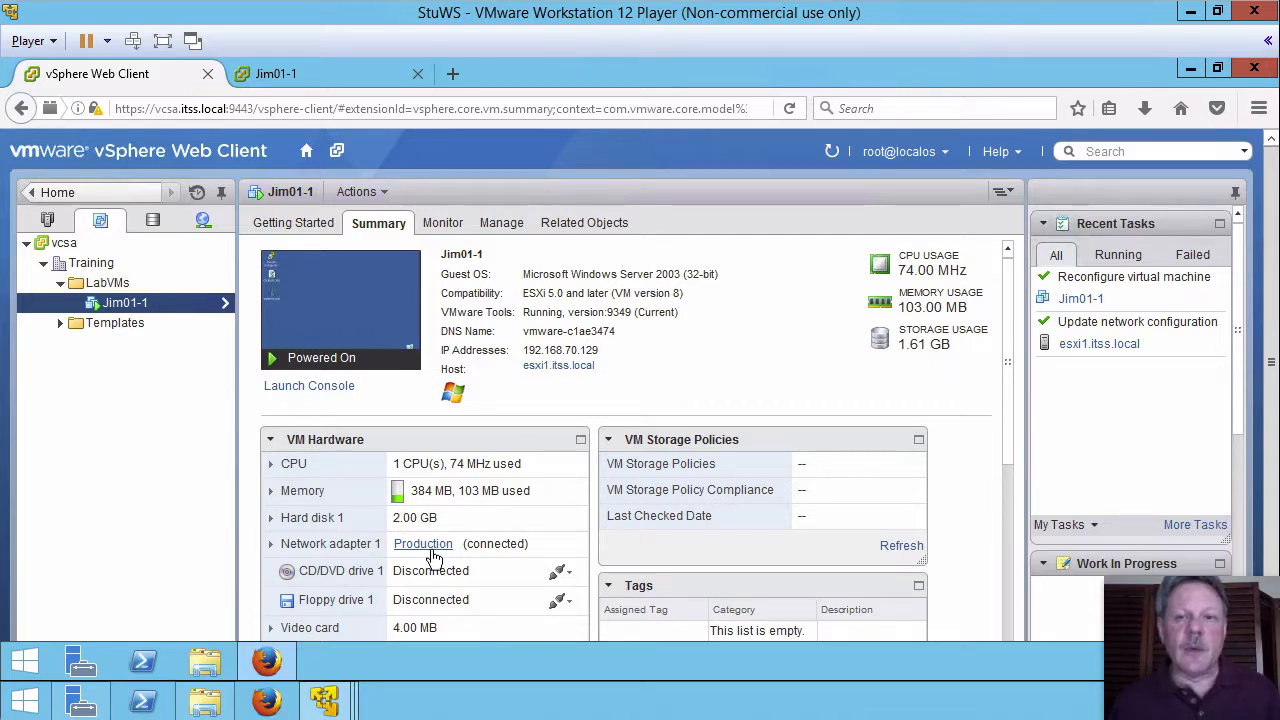
Switch to the Jim01-1 console, send Ctrl-Alt-Delete to the guest, and cancel the Windows Security dialog.
click(323, 72)
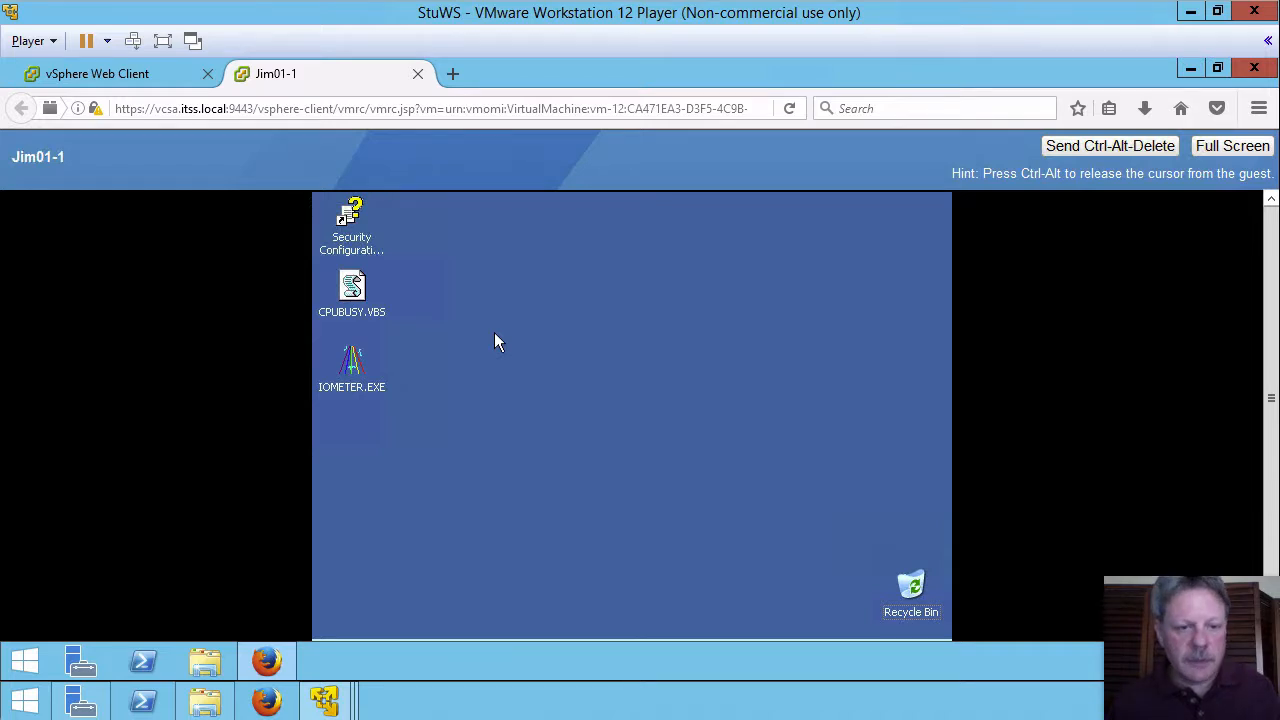
click(1105, 146)
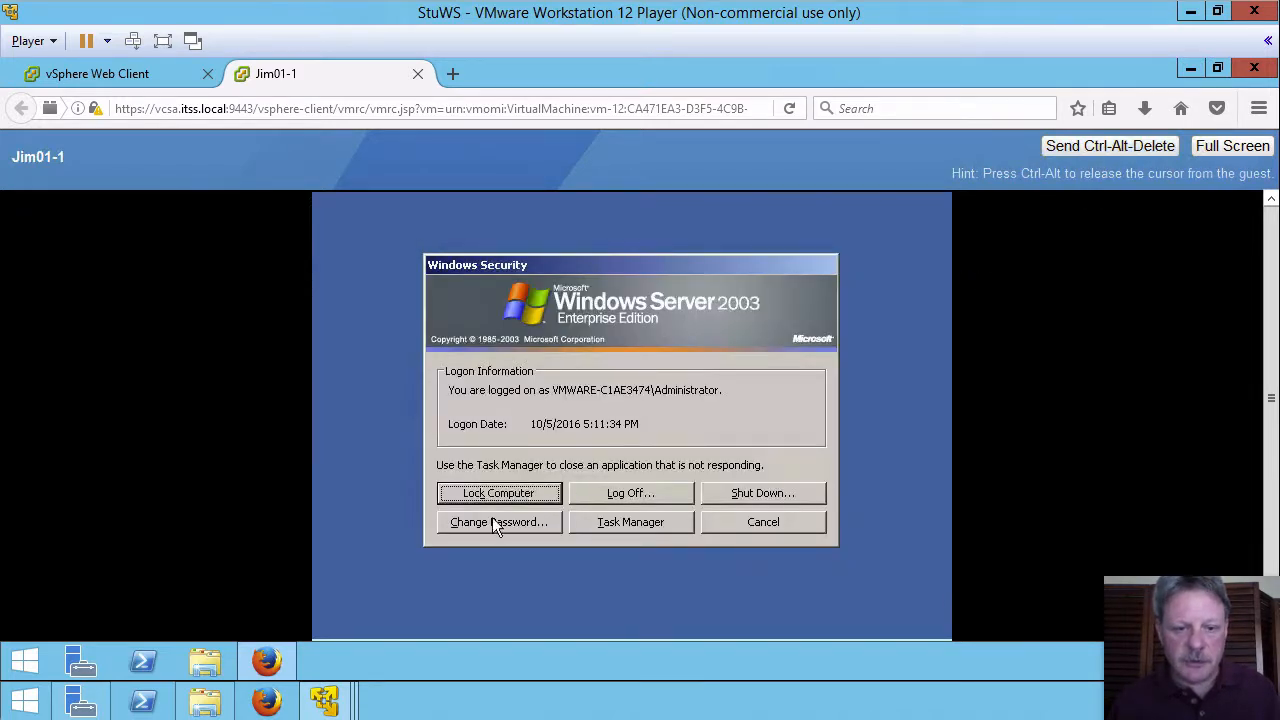
click(745, 524)
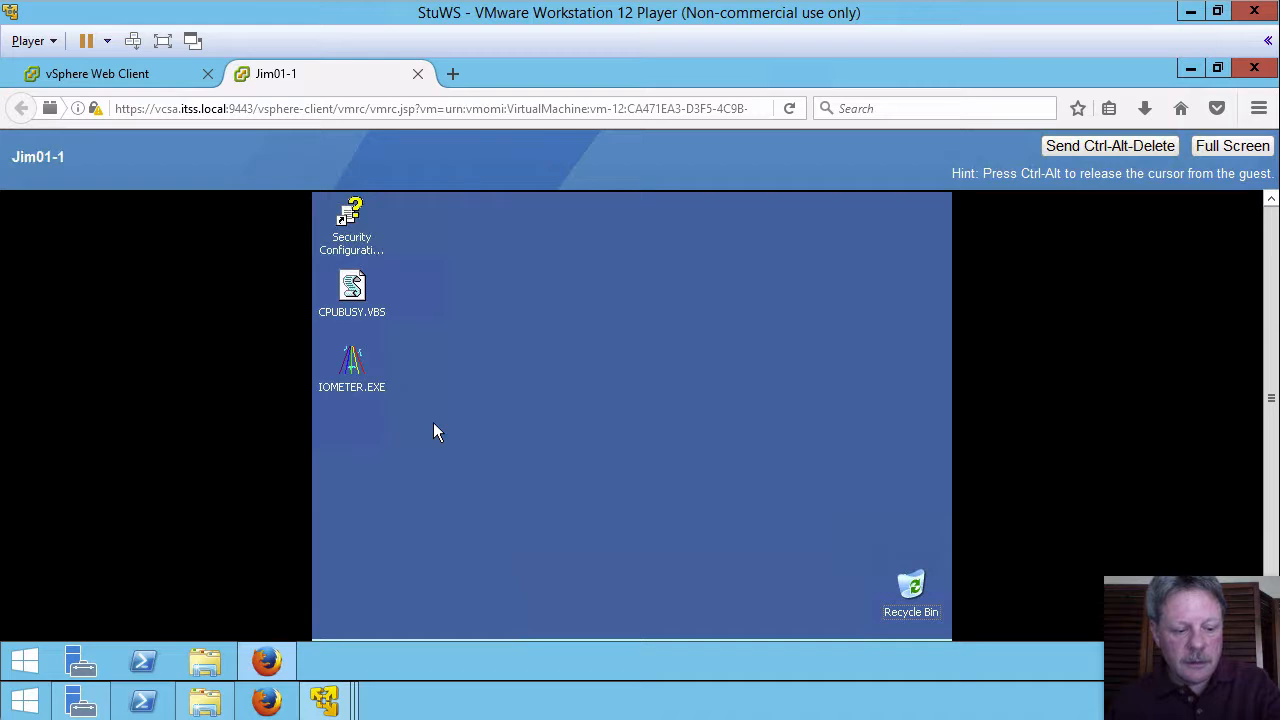
Open a Command Prompt in the Jim01-1 guest and run ipconfig to check its IP configuration.
key(super)
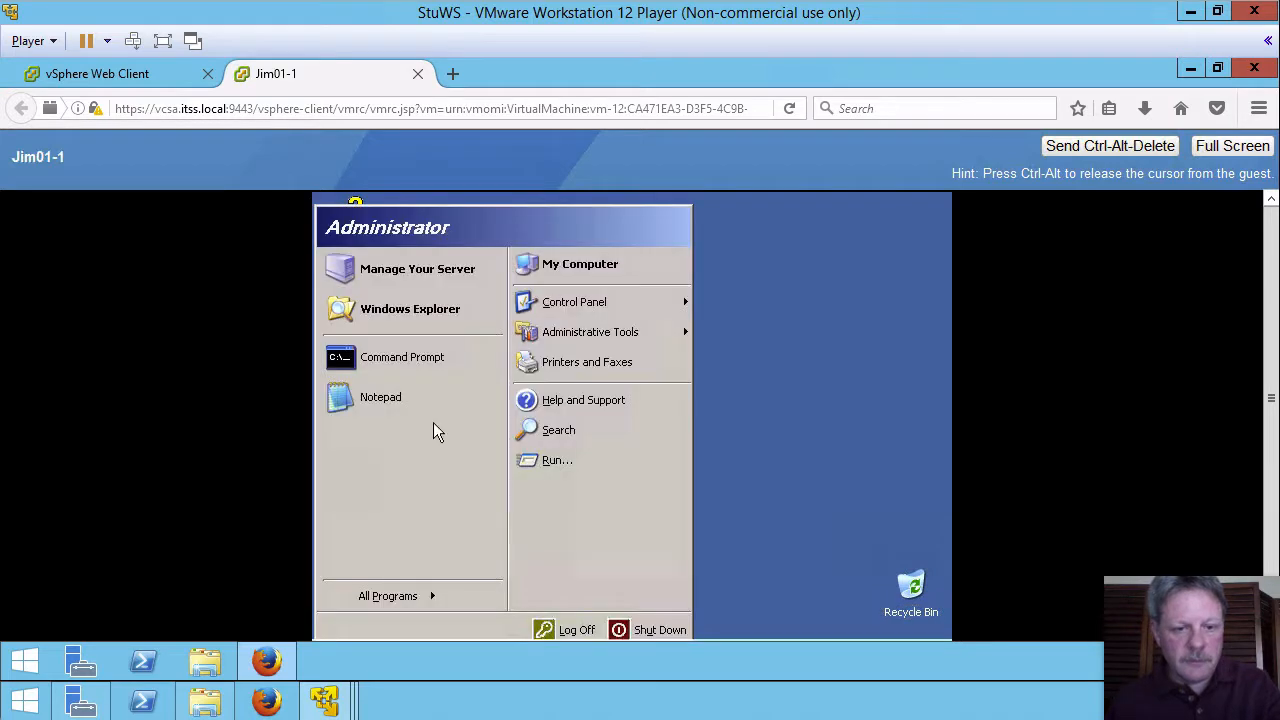
click(415, 370)
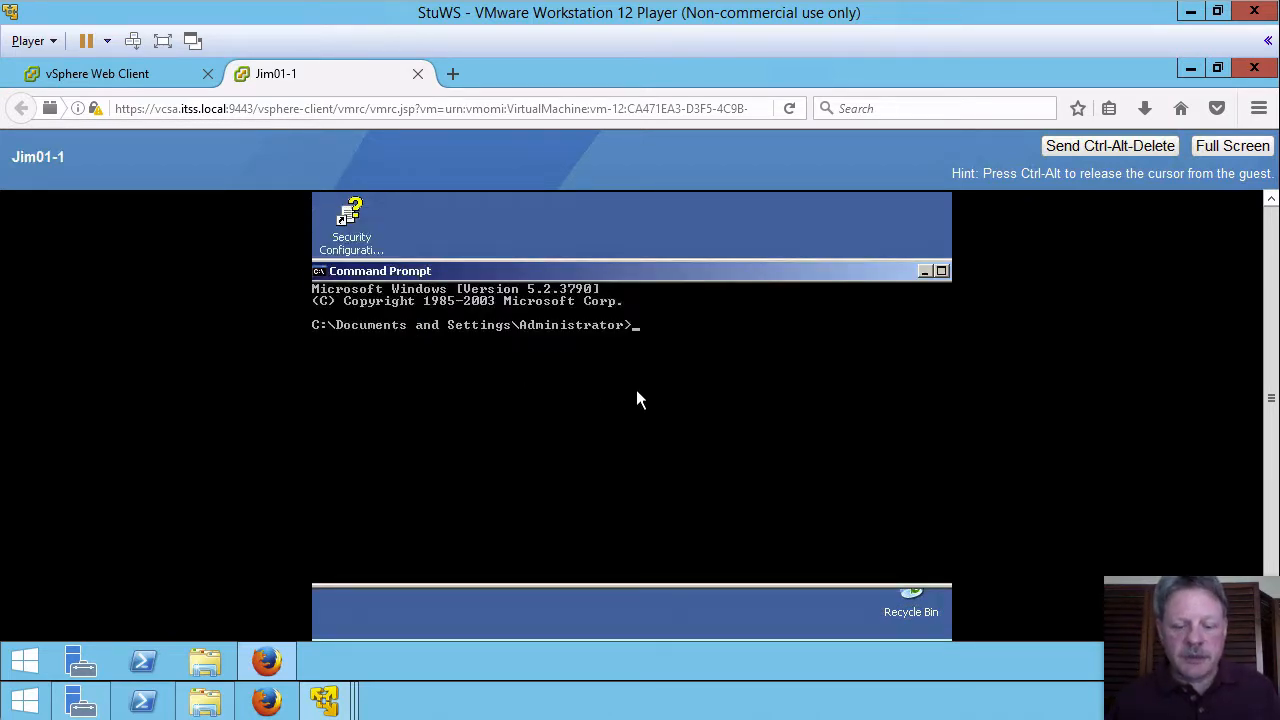
text(ipconfig)
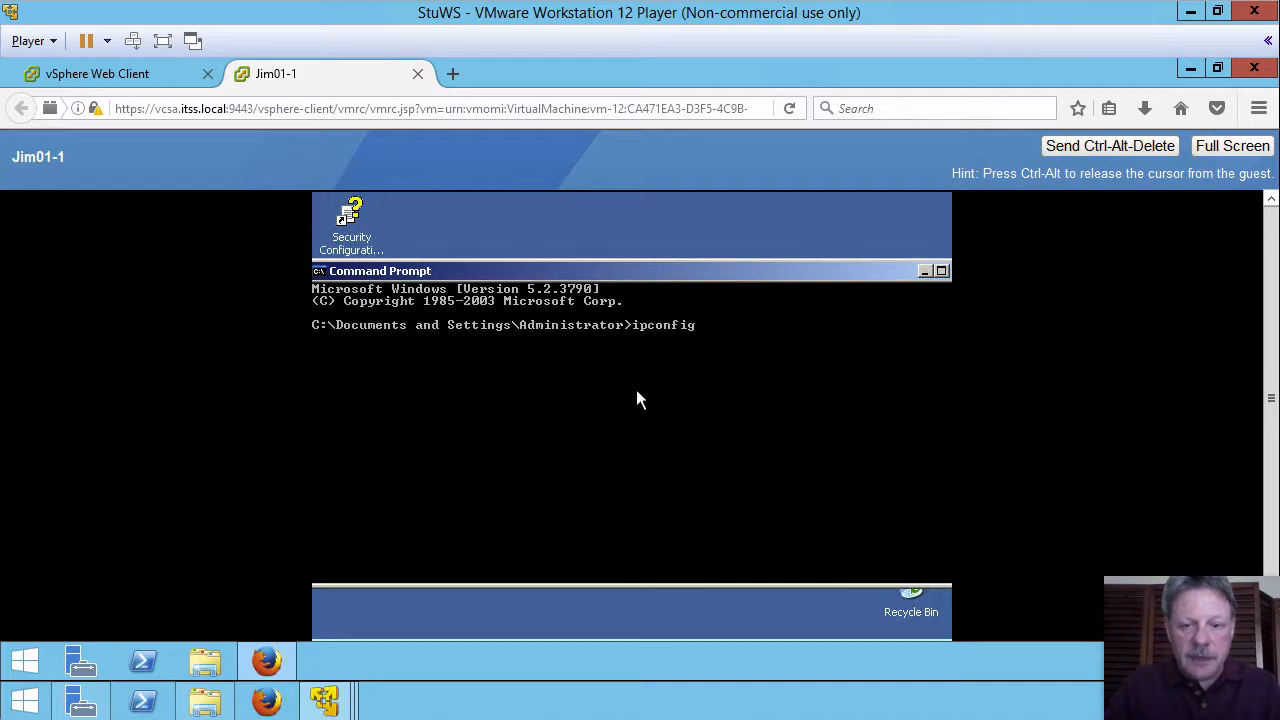
key(Return)
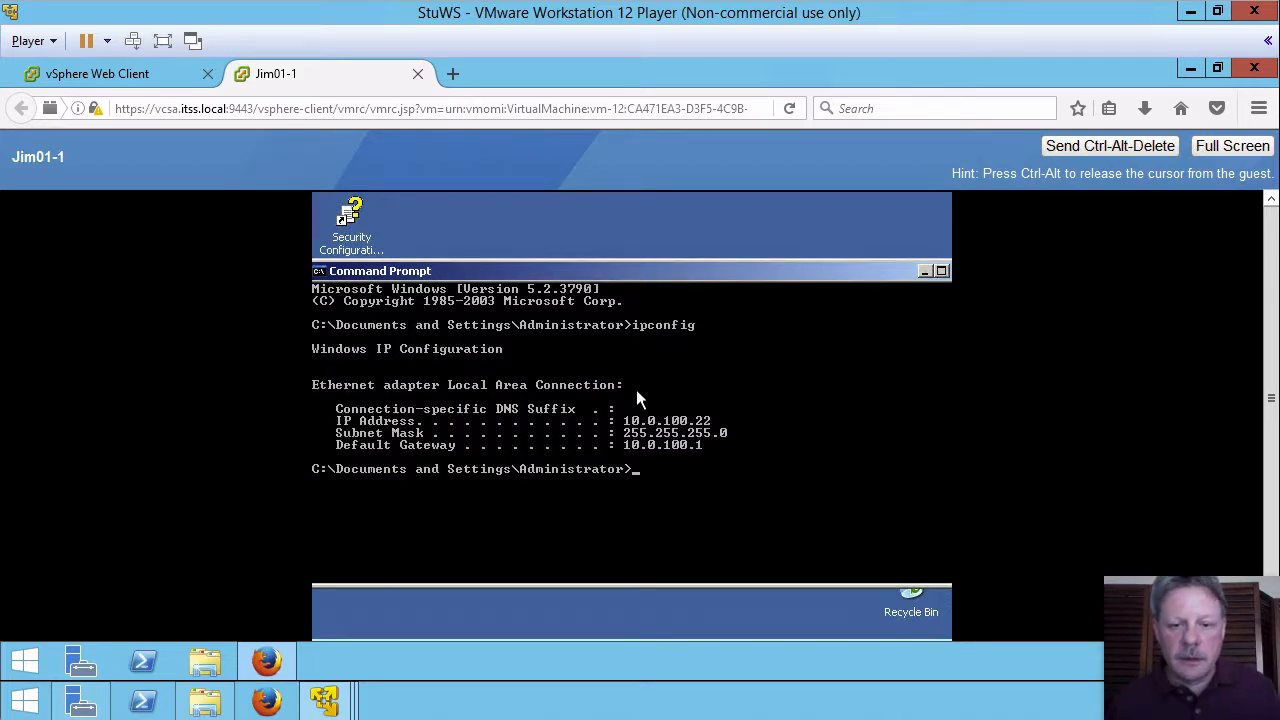